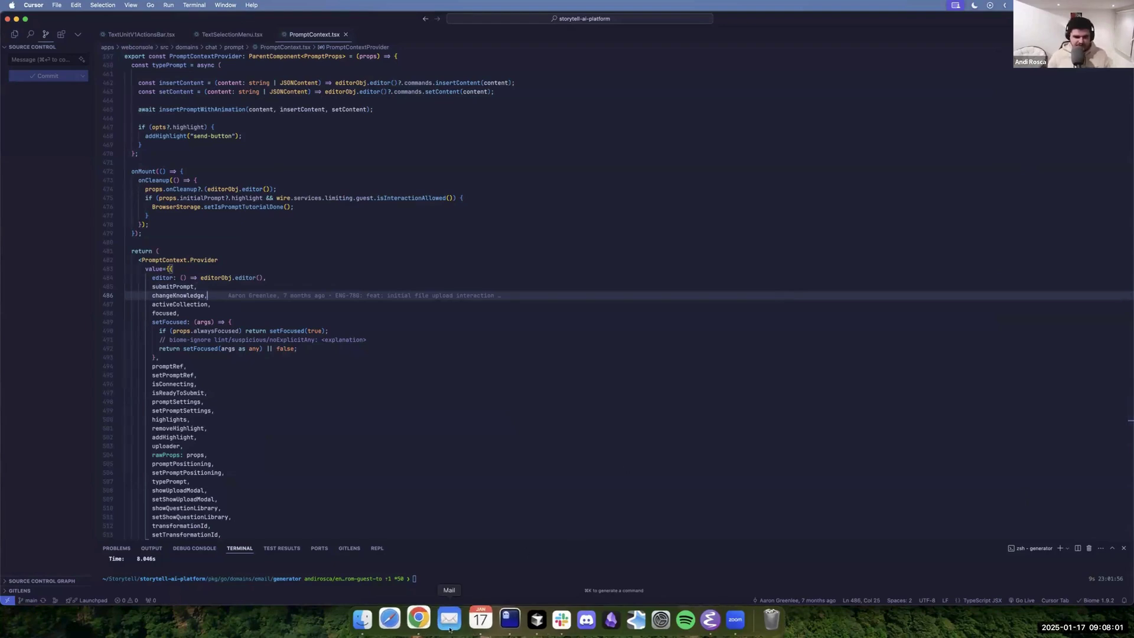
# Leave Cursor and bring up the browser showing the Storytell 'Testing For Demo' collection.
pyautogui.click(449, 614)
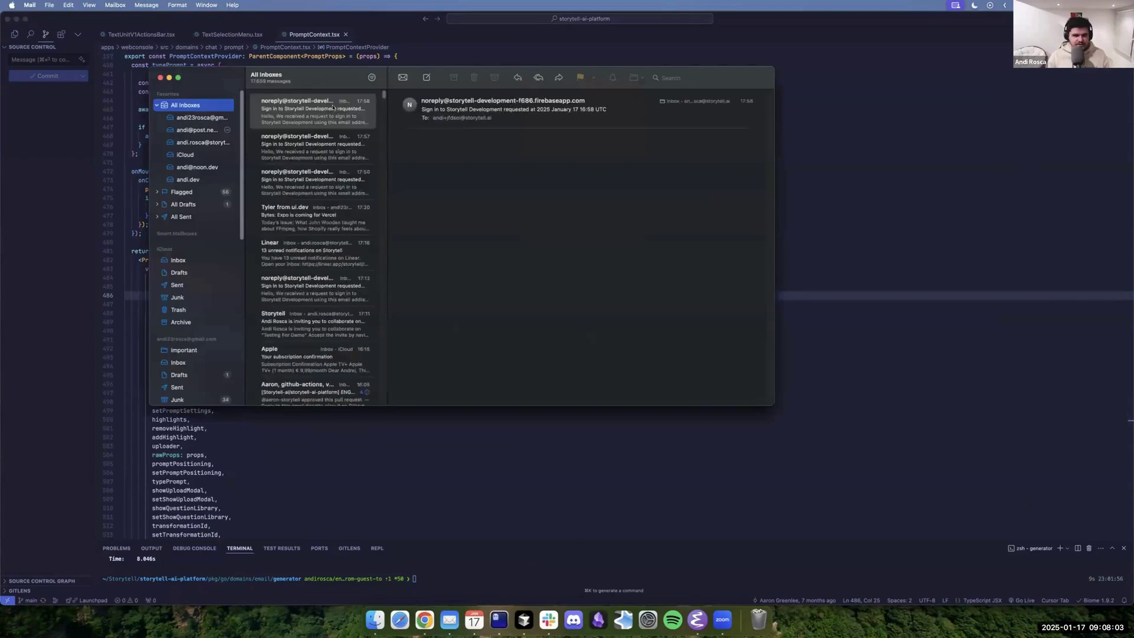
pyautogui.press('super+Tab')
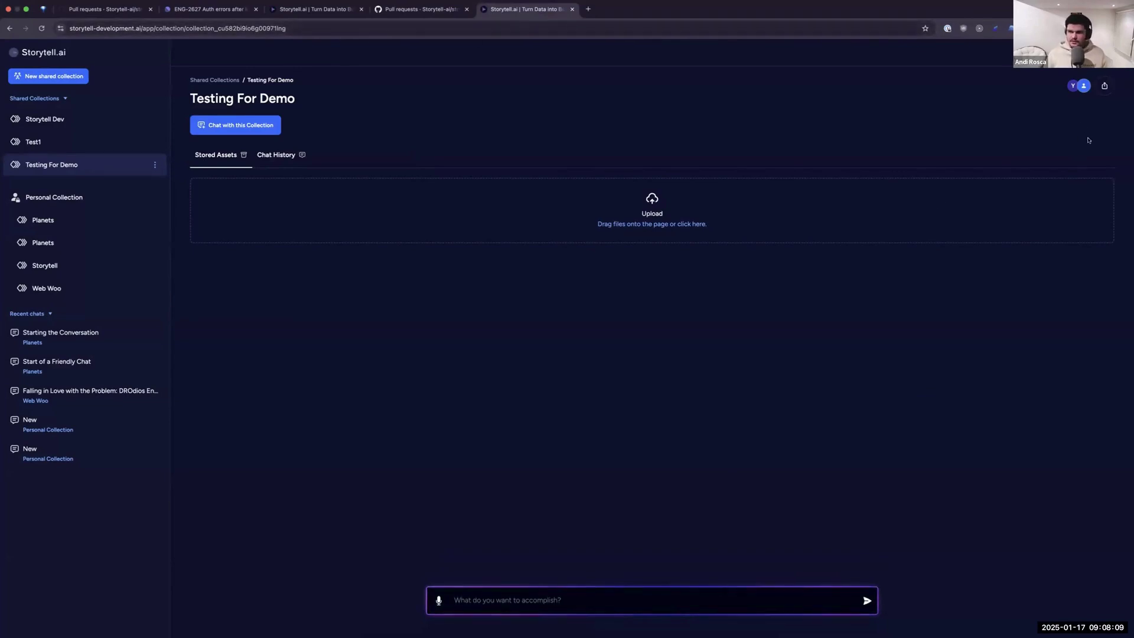
# Create a new shared collection named 'Storytell Demo 3', fixing the mistyped name first.
pyautogui.click(56, 77)
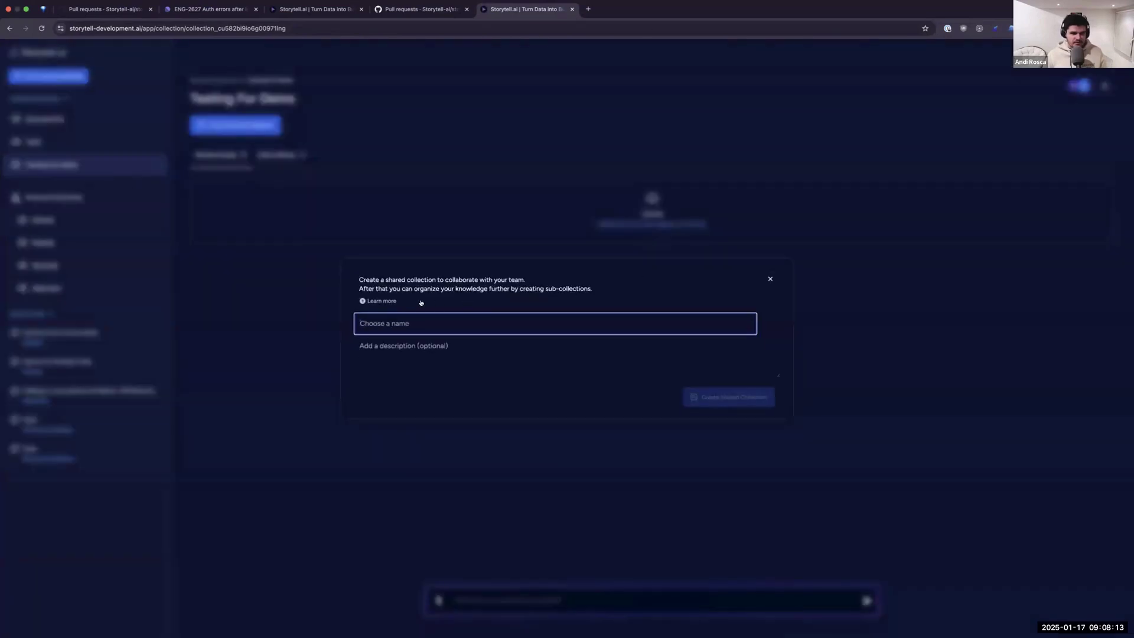
pyautogui.press('Escape')
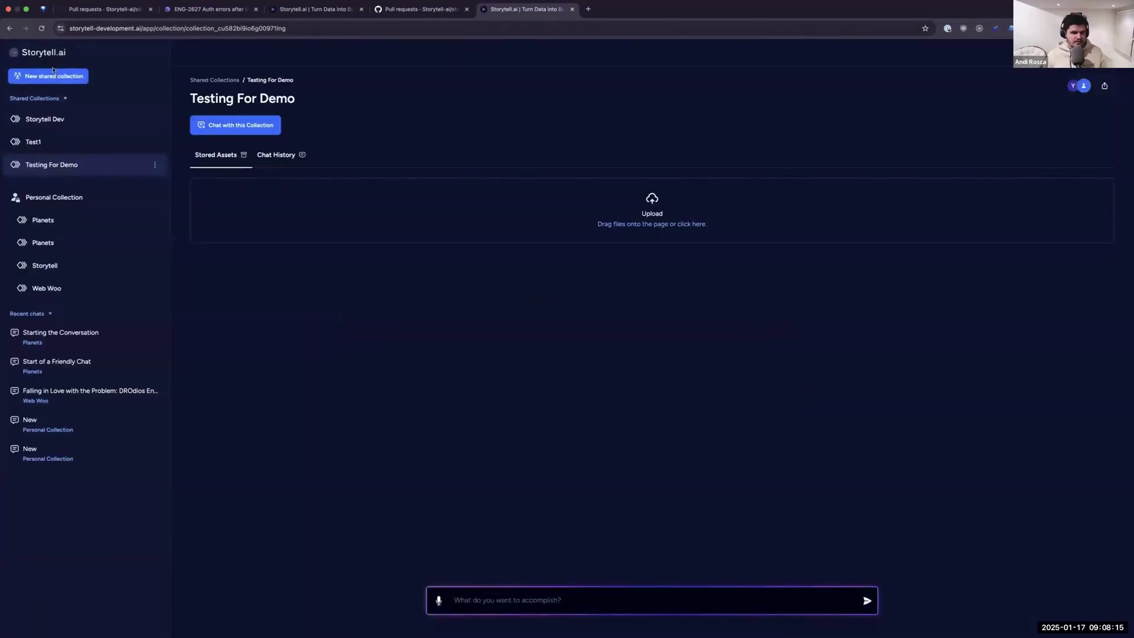
pyautogui.click(57, 80)
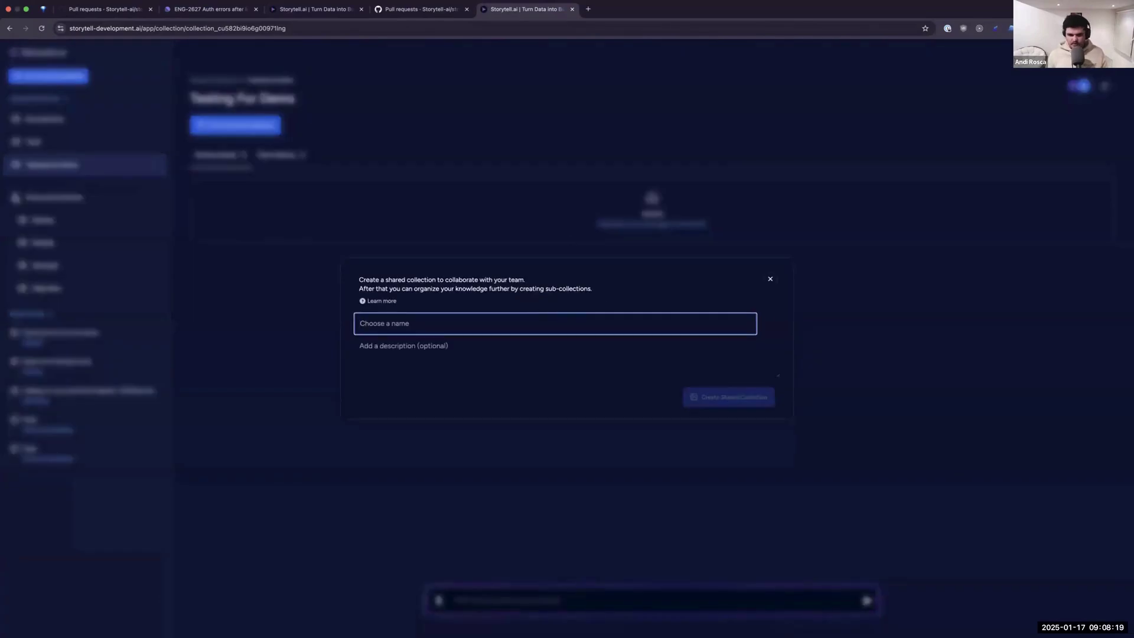
pyautogui.write('SToryt')
pyautogui.hotkey('alt', 'BackSpace')
pyautogui.write('Sto')
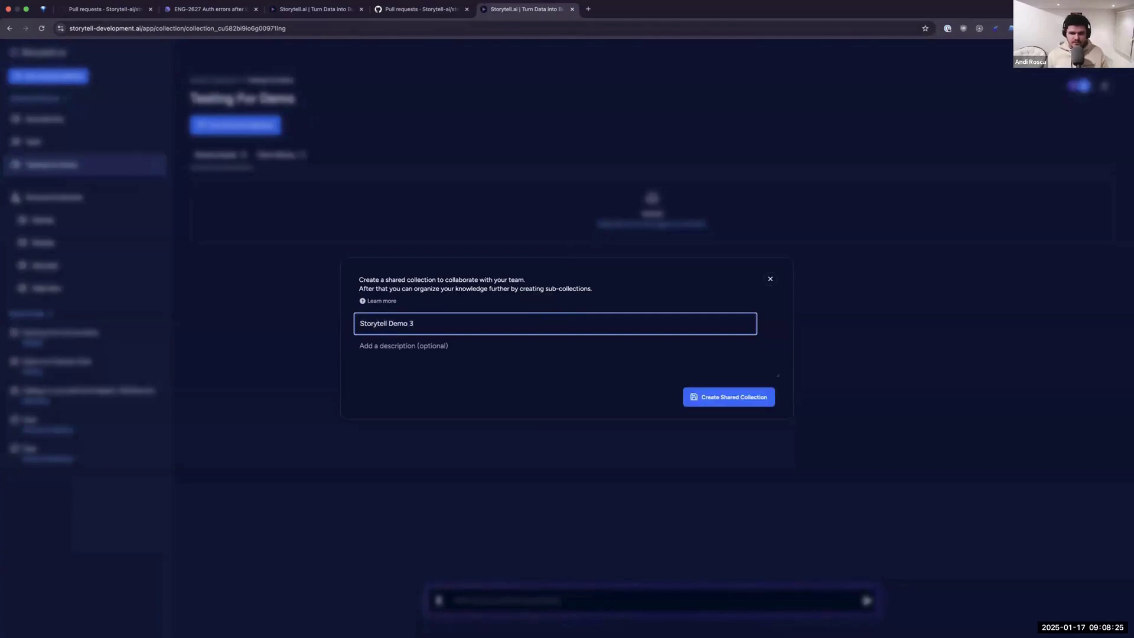
pyautogui.click(52, 187)
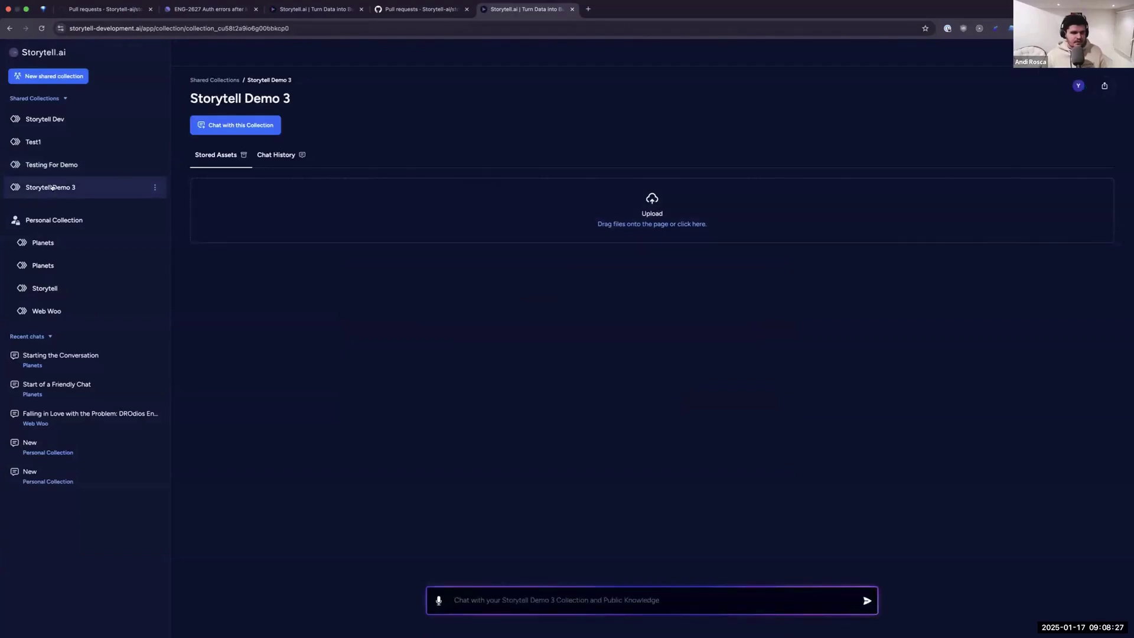
# Invite a collaborator's e-mail address to Storytell Demo 3 and send the invitation.
pyautogui.click(1104, 87)
pyautogui.click(806, 113)
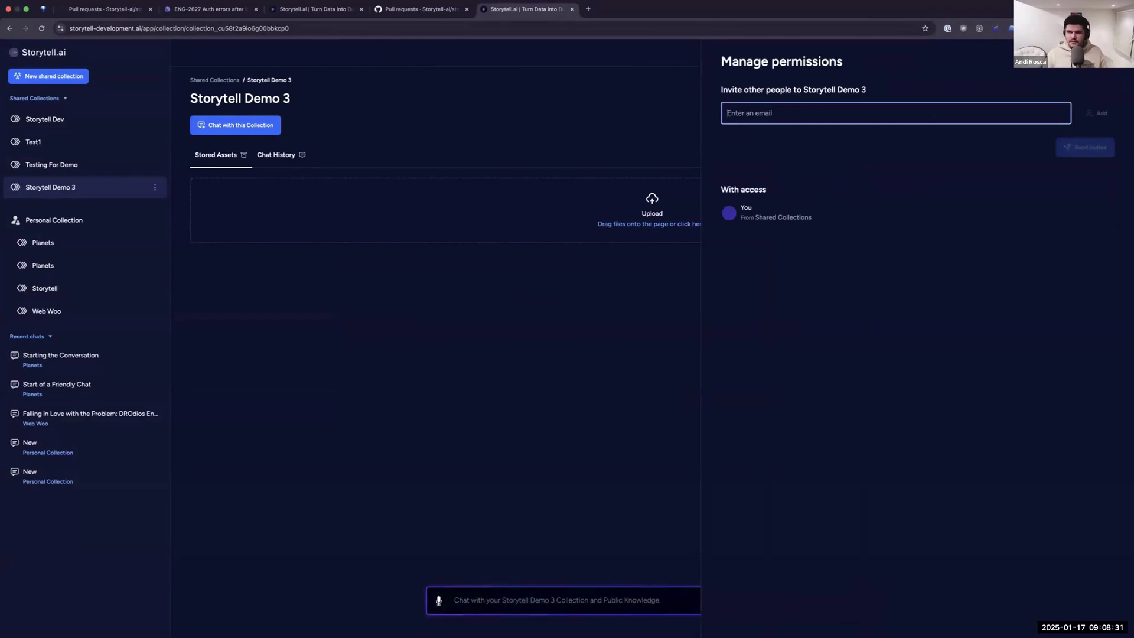
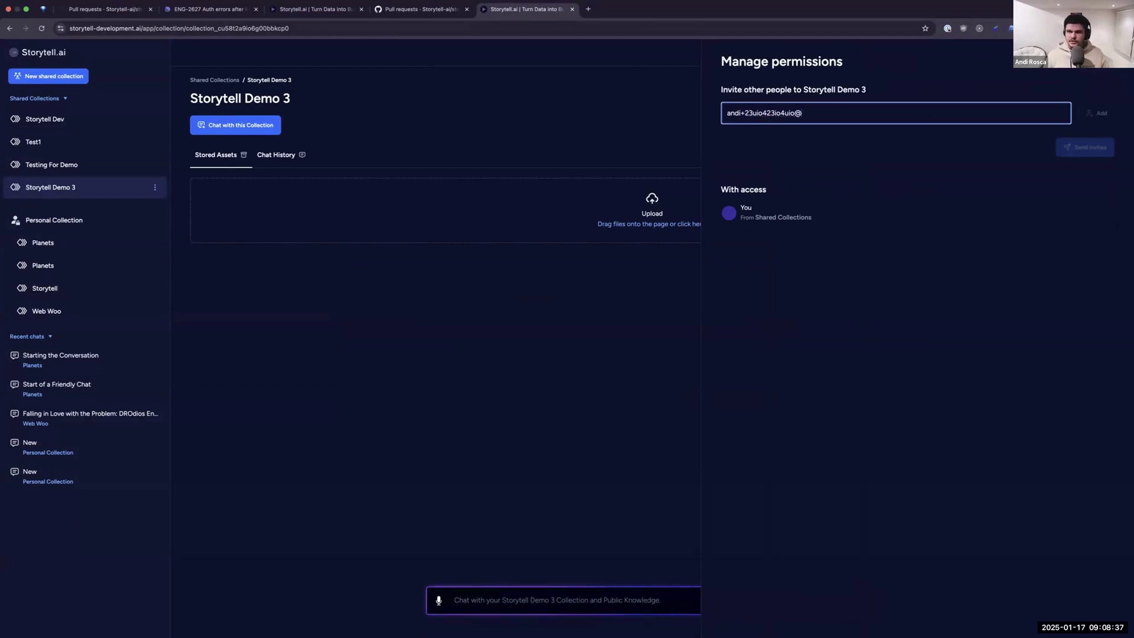
pyautogui.click(1097, 113)
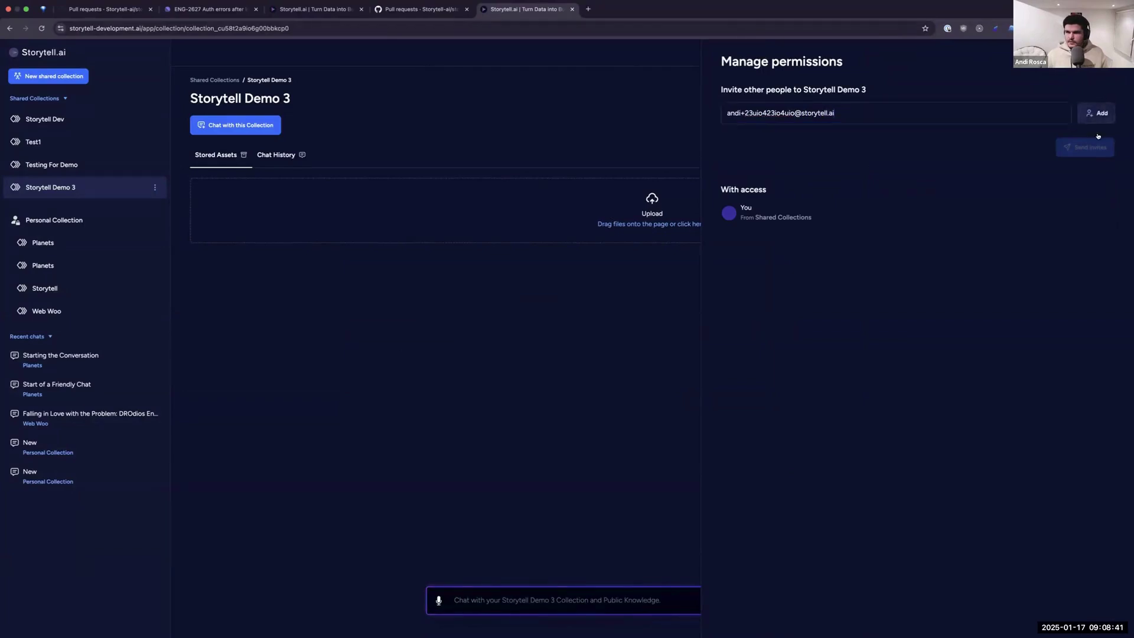
pyautogui.click(1084, 174)
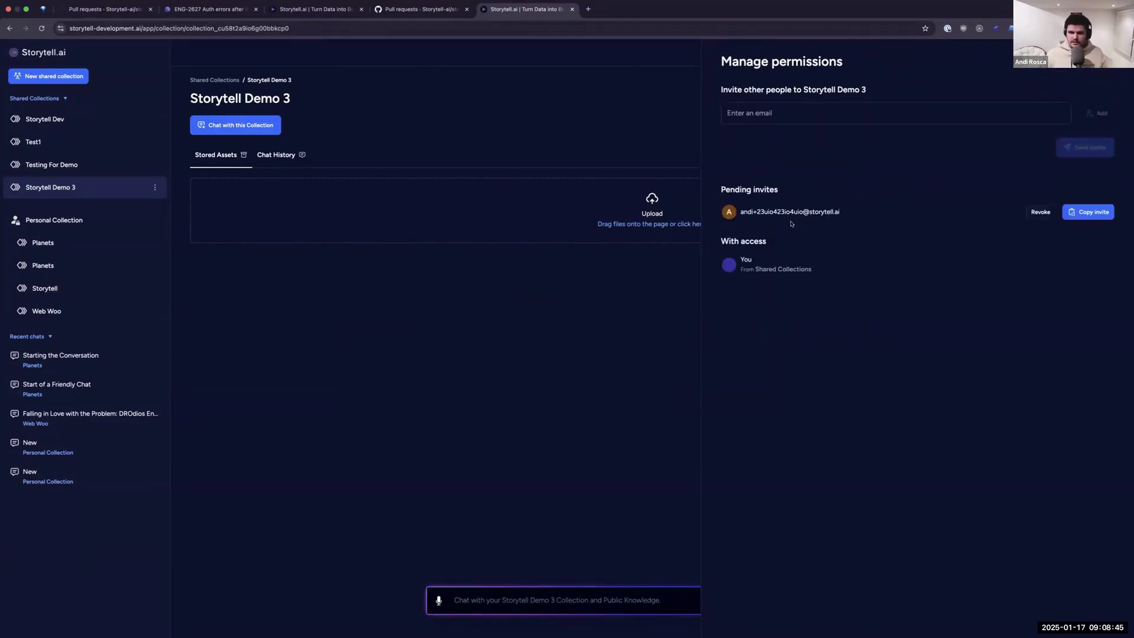
pyautogui.tripleClick(761, 209)
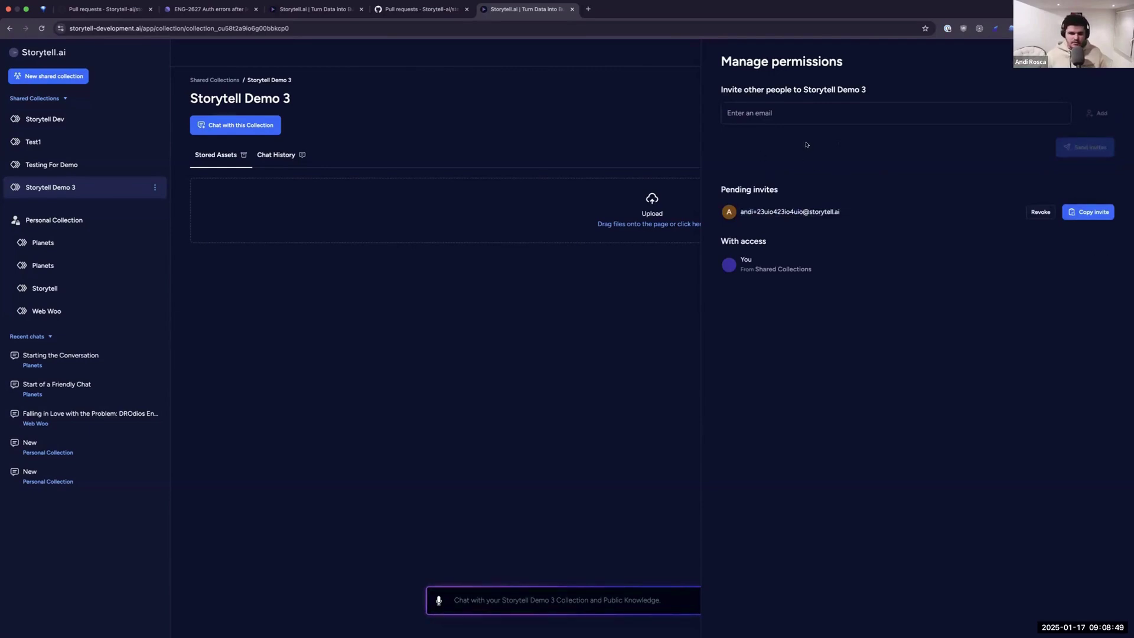
pyautogui.hotkey('ctrl', 'Left')
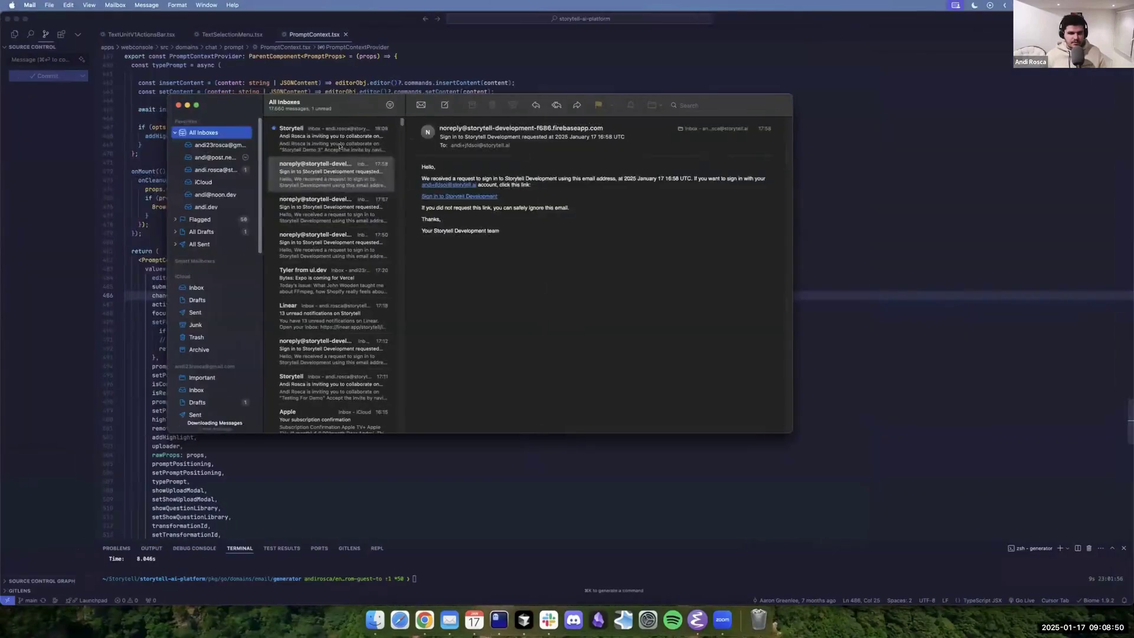
# Copy the invite link from the Storytell Demo 3 invitation e-mail and load it in the browser.
pyautogui.click(340, 146)
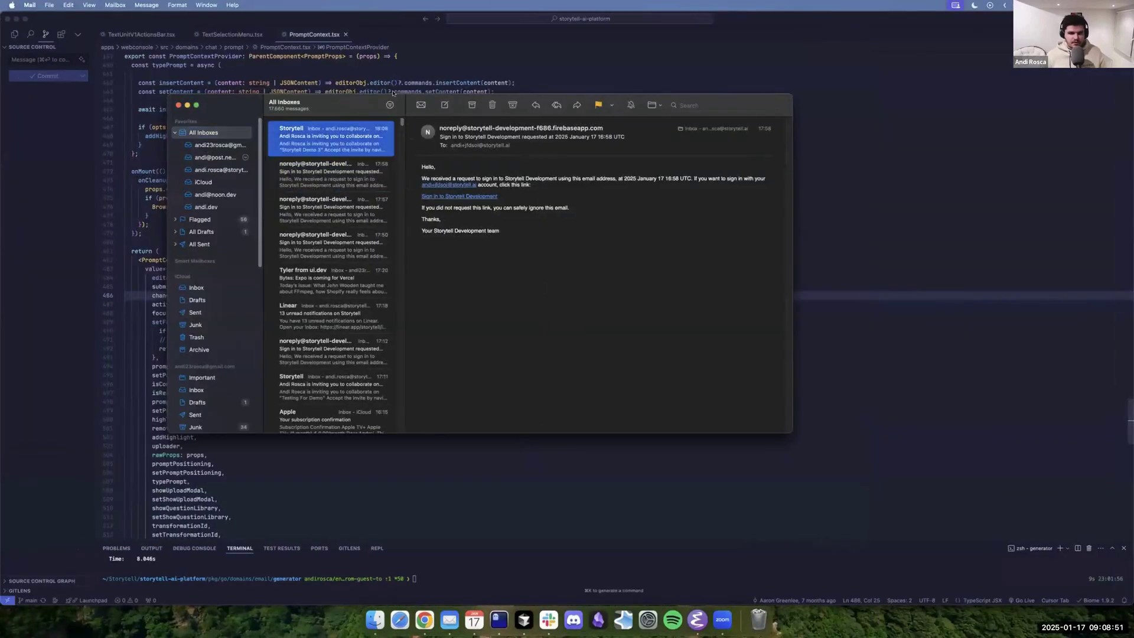
pyautogui.rightClick(531, 272)
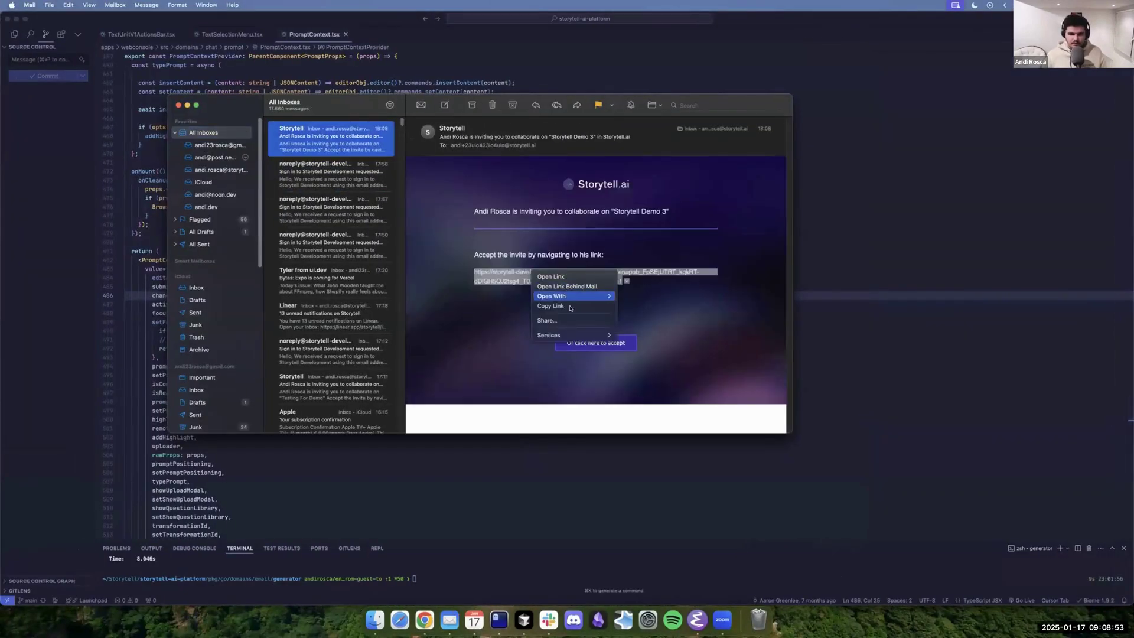
pyautogui.click(570, 305)
pyautogui.hotkey('ctrl', 'Right')
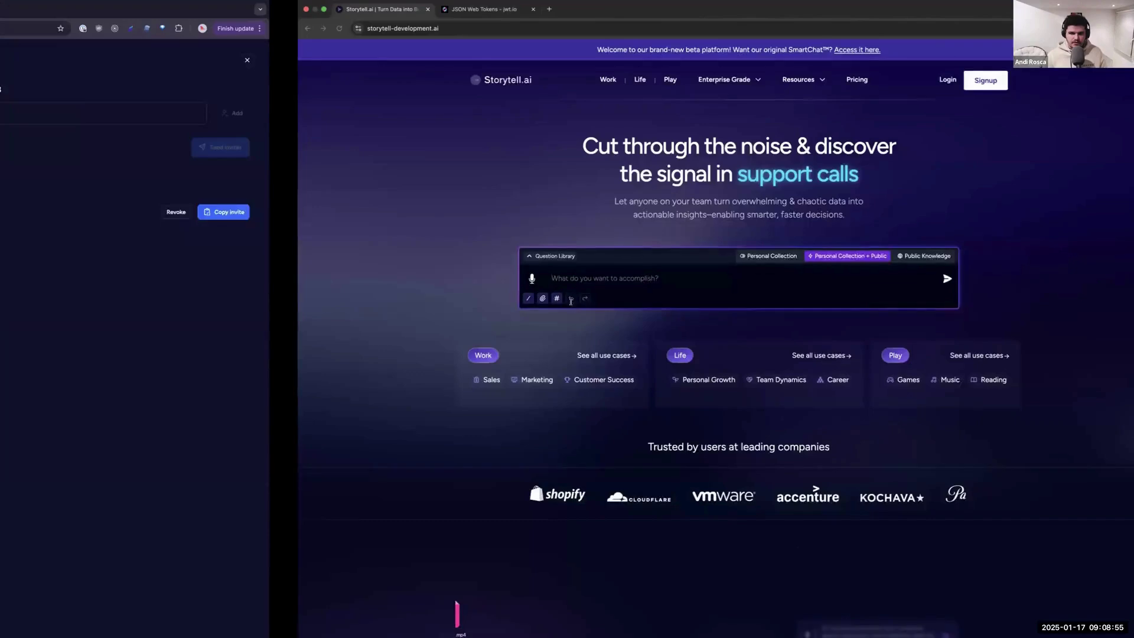
pyautogui.click(235, 9)
pyautogui.click(336, 27)
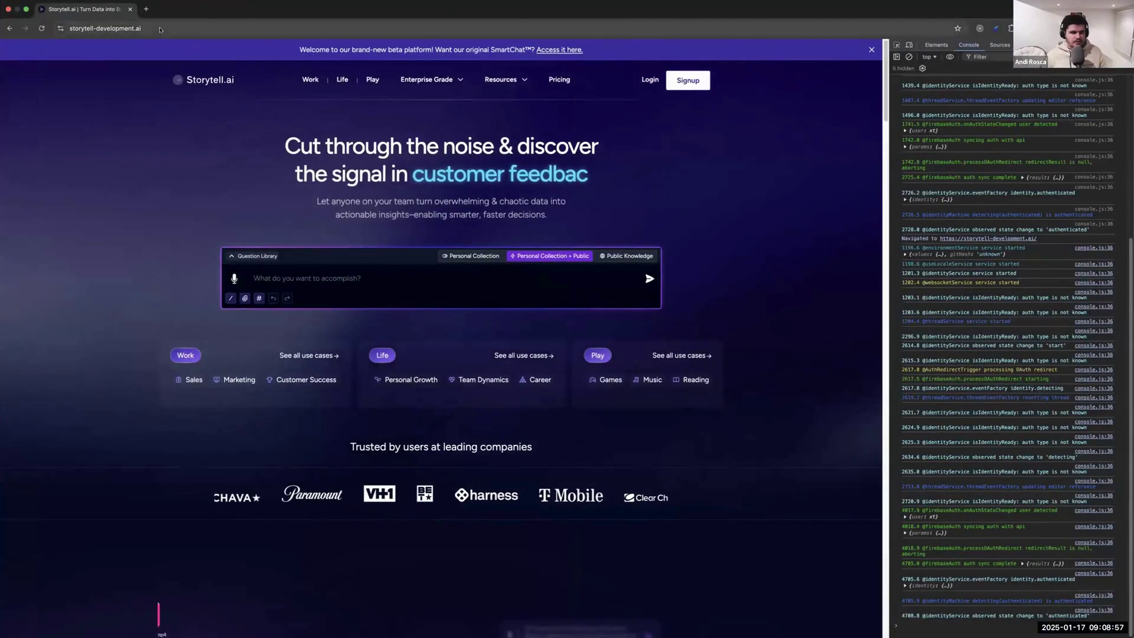
pyautogui.press('super+v')
pyautogui.press('Return')
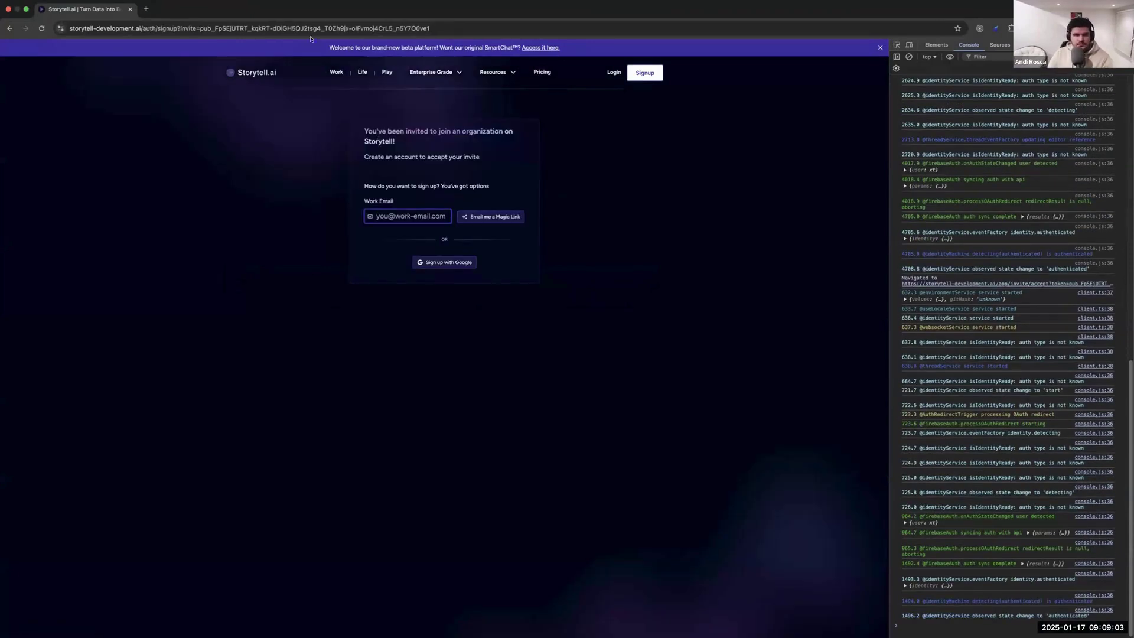
# Copy the invitation's recipient address in Mail for use on the signup page.
pyautogui.hotkey('ctrl', 'Left')
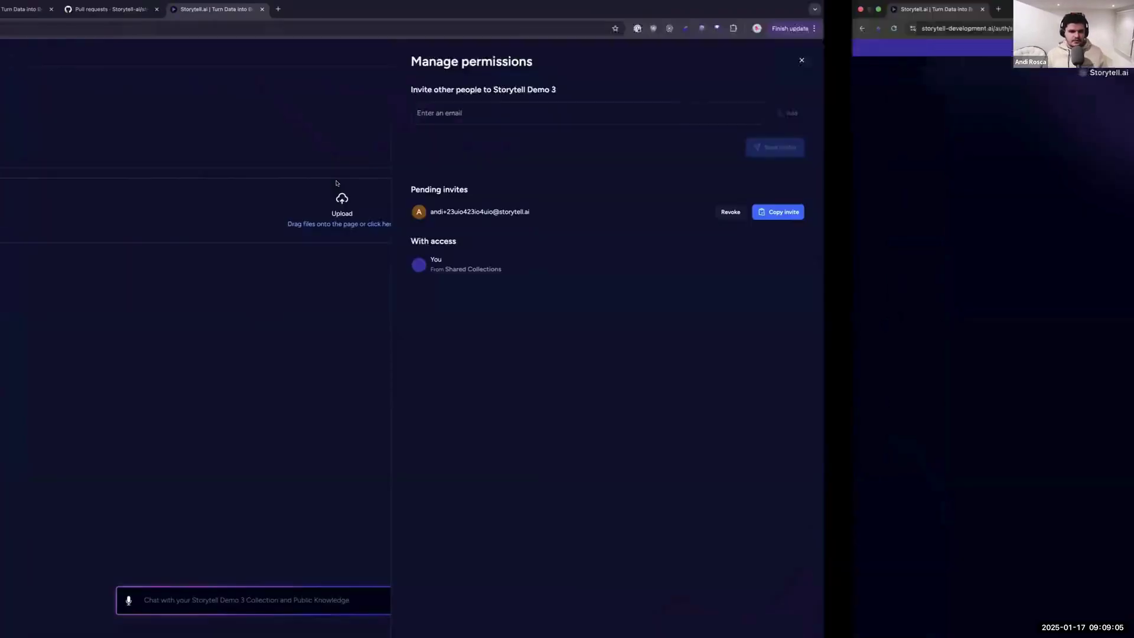
pyautogui.hotkey('ctrl', 'Left')
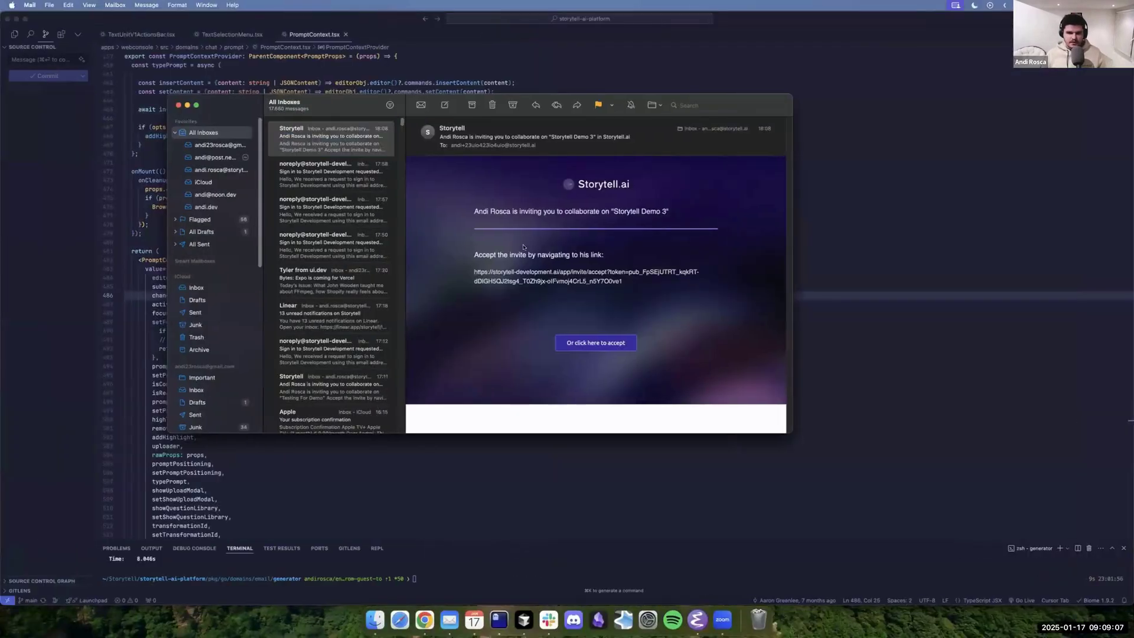
pyautogui.click(332, 144)
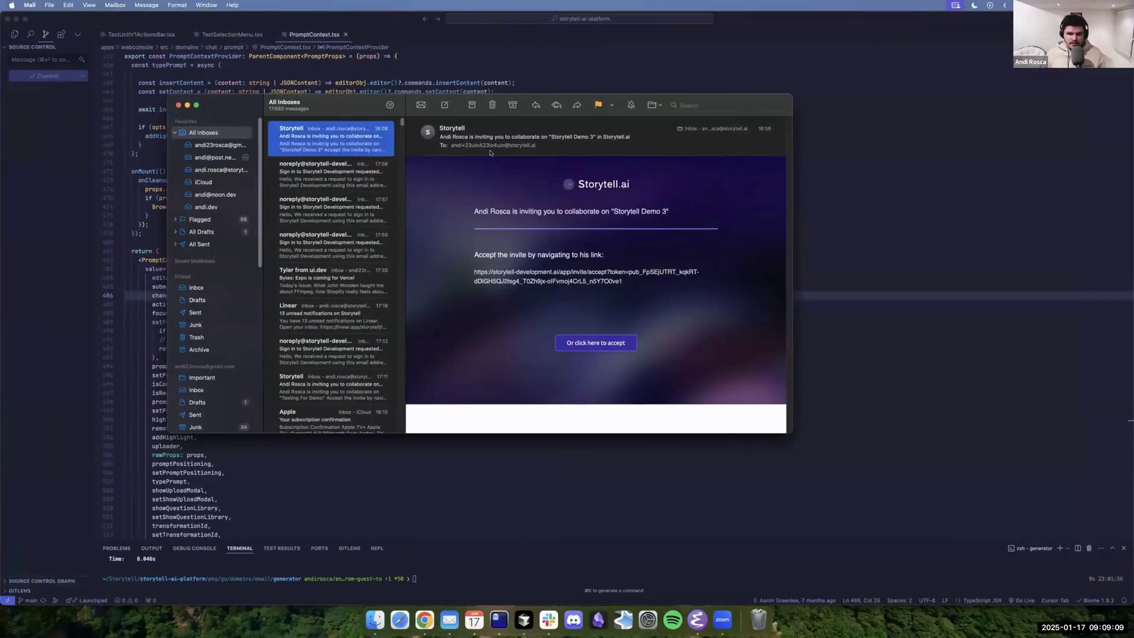
pyautogui.click(530, 145)
pyautogui.rightClick(519, 146)
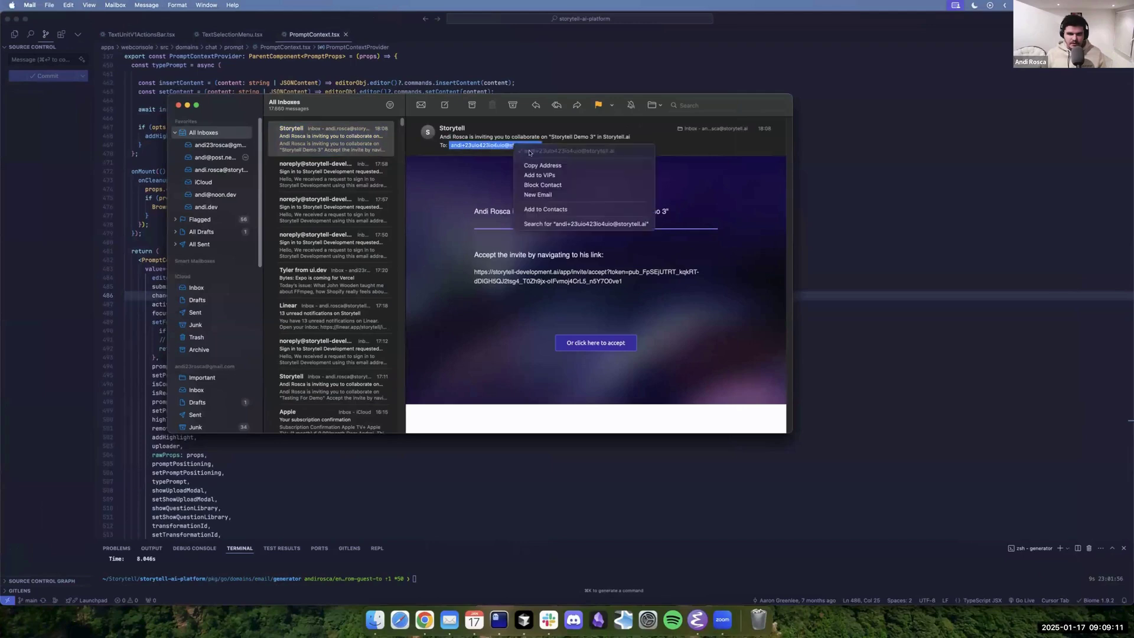
pyautogui.click(543, 165)
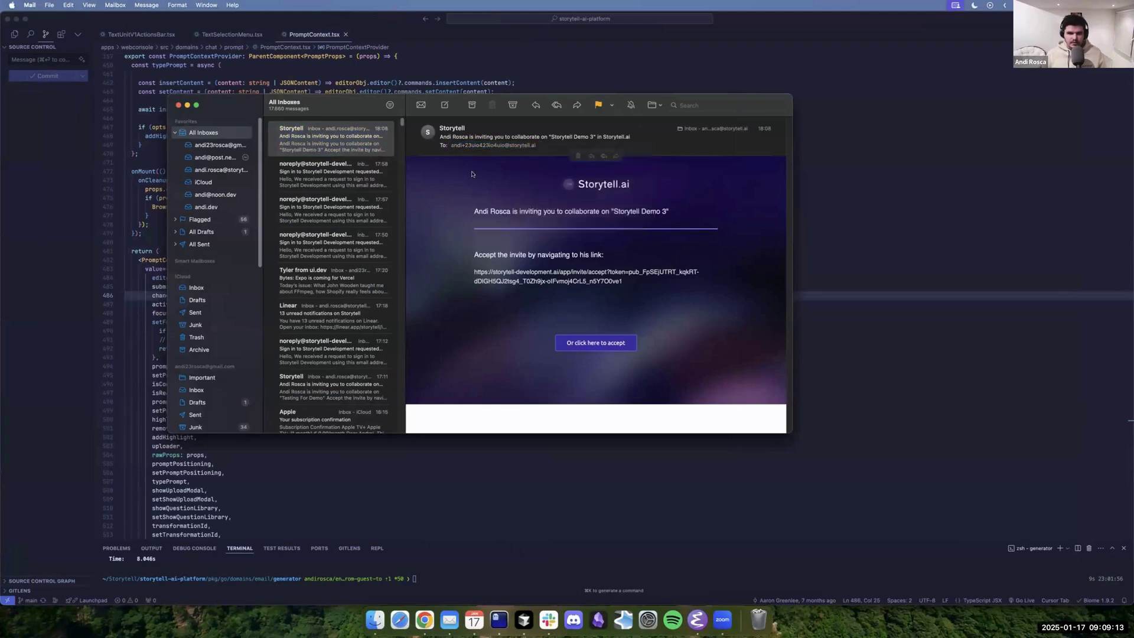
pyautogui.hotkey('ctrl', 'Right')
pyautogui.hotkey('ctrl', 'Right')
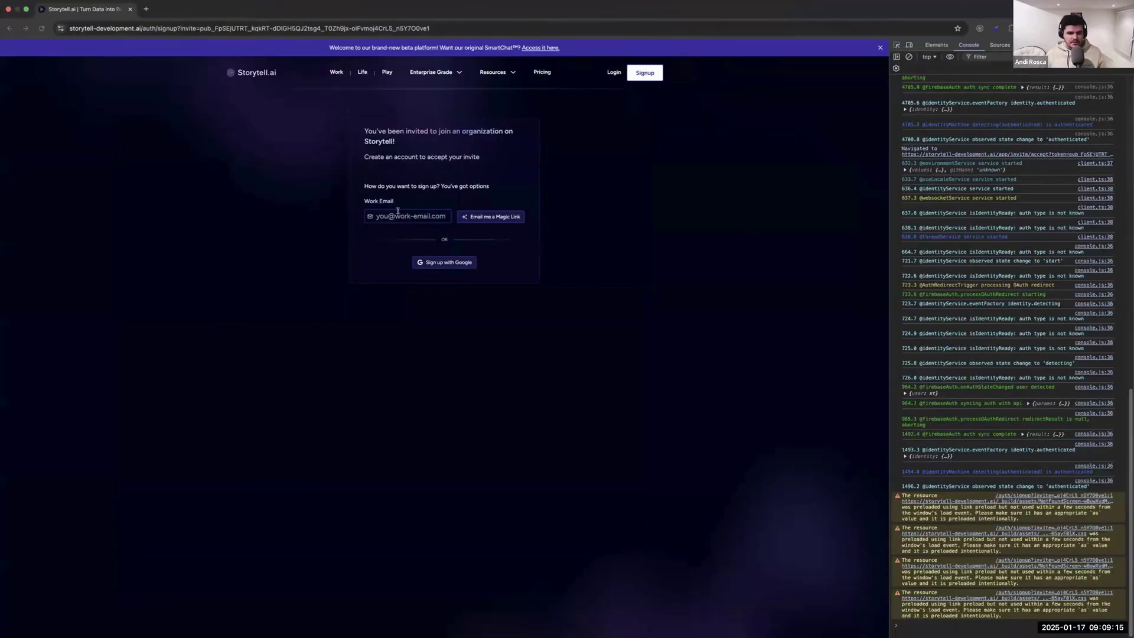
pyautogui.click(434, 215)
# Enter the invited address as the work e-mail and request a magic sign-in link.
pyautogui.press('super+v')
pyautogui.click(490, 216)
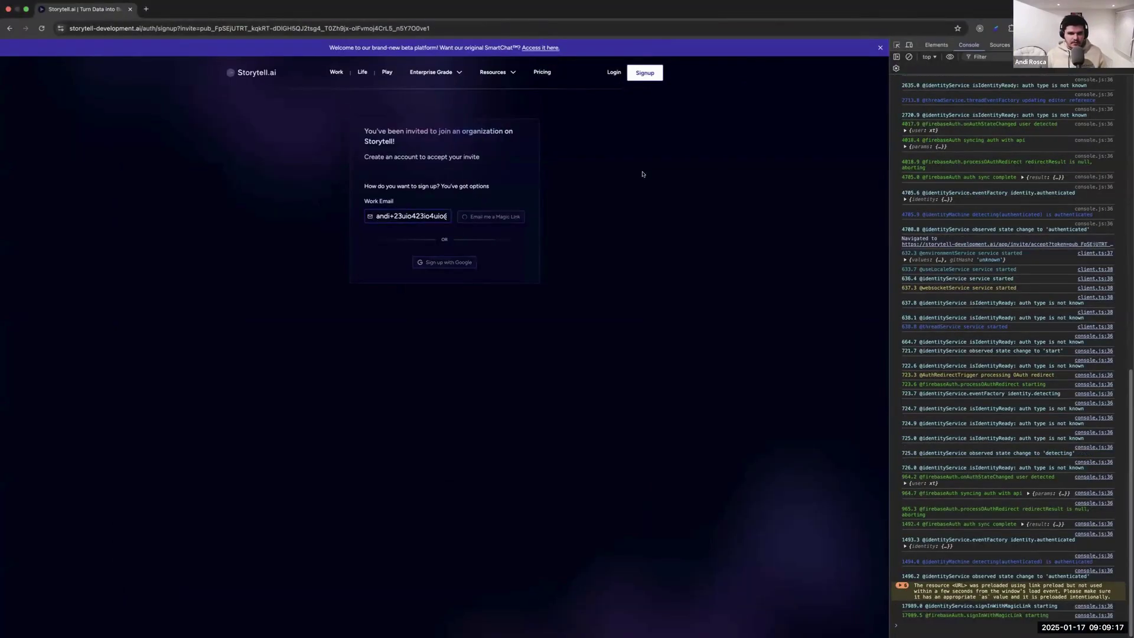
pyautogui.hotkey('ctrl', 'Left')
pyautogui.hotkey('ctrl', 'Left')
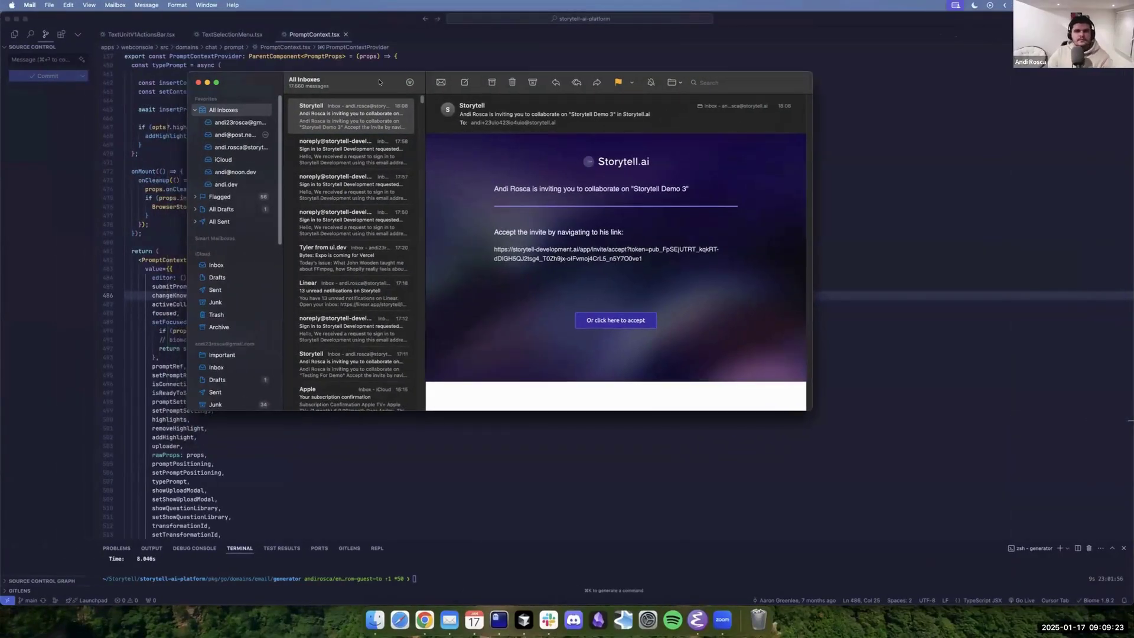
# Copy the sign-in link from the newest Storytell e-mail in the work inbox into the browser address bar.
pyautogui.click(239, 178)
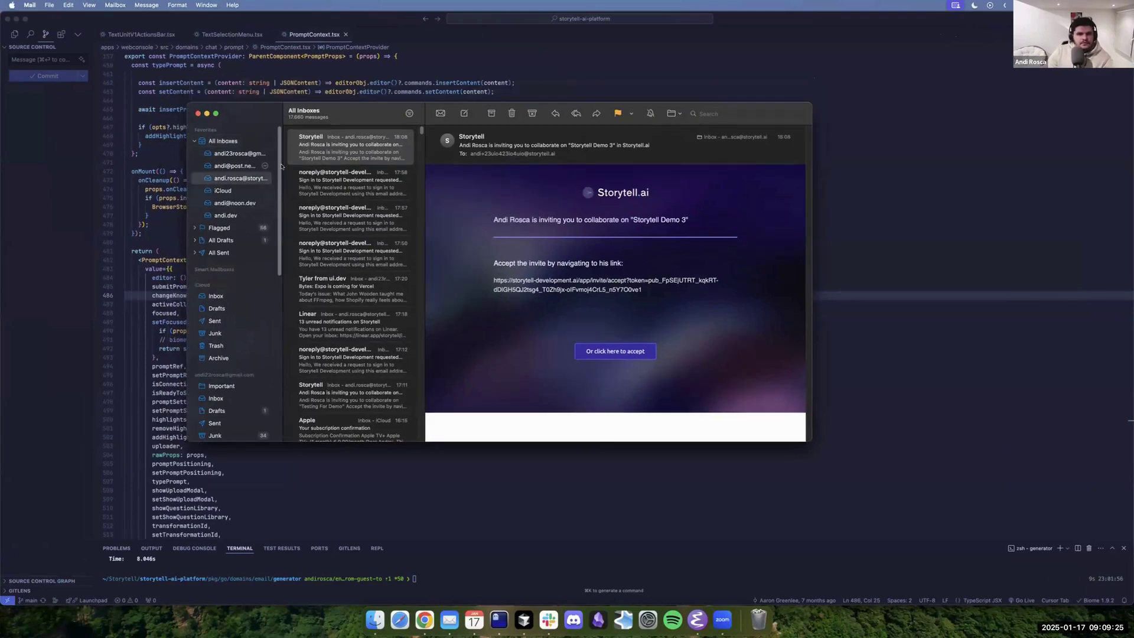
pyautogui.click(360, 144)
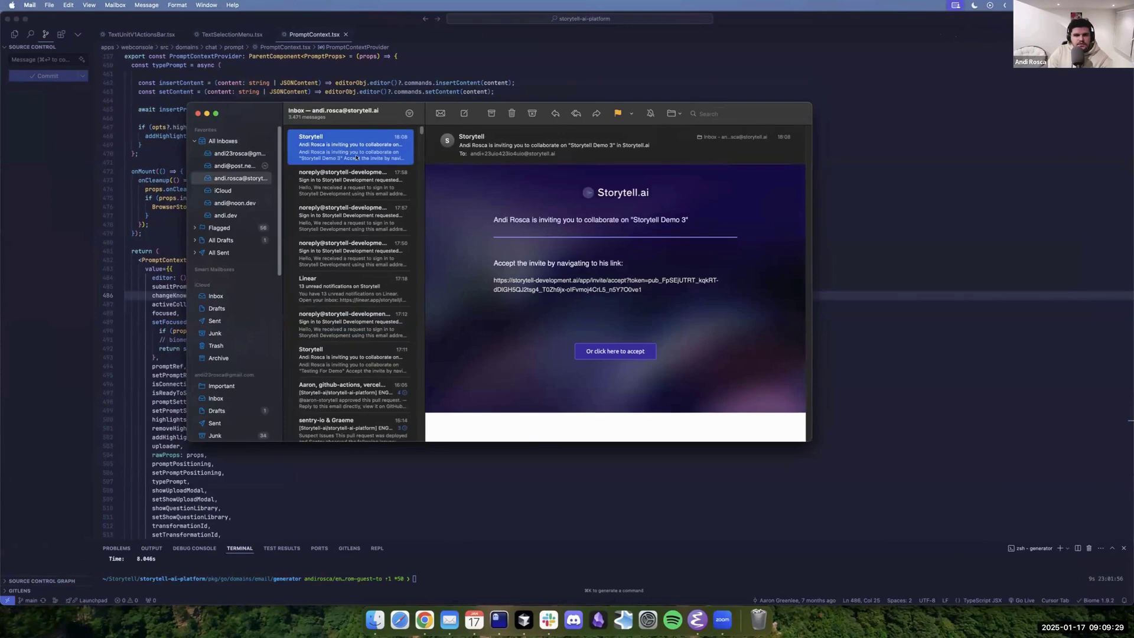
pyautogui.click(356, 155)
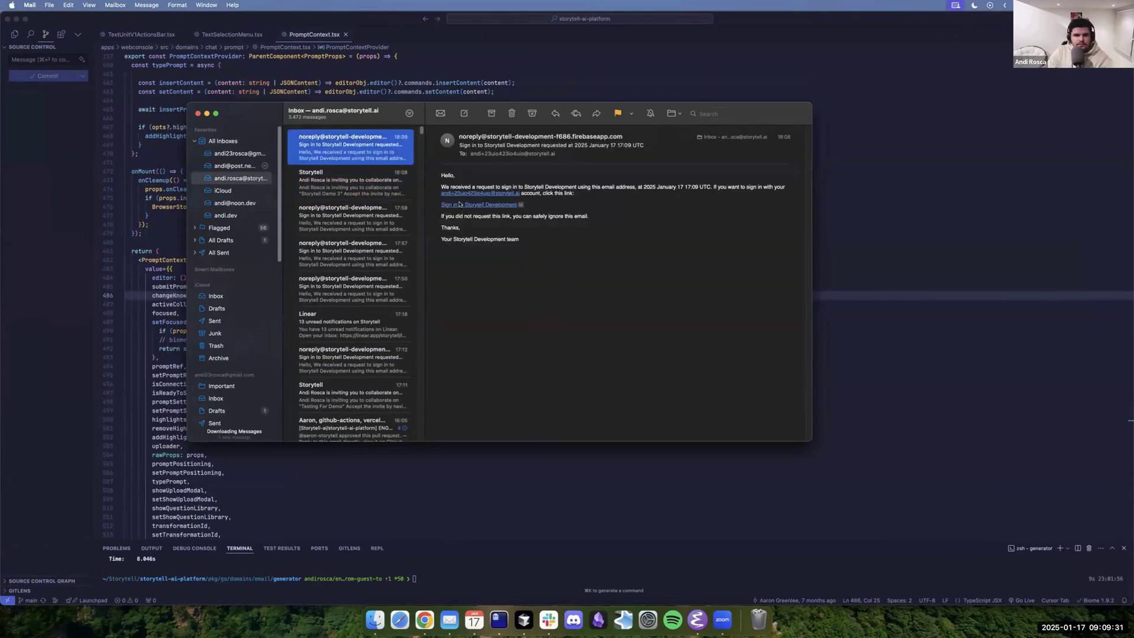
pyautogui.rightClick(460, 204)
pyautogui.click(511, 238)
pyautogui.hotkey('ctrl', 'Right')
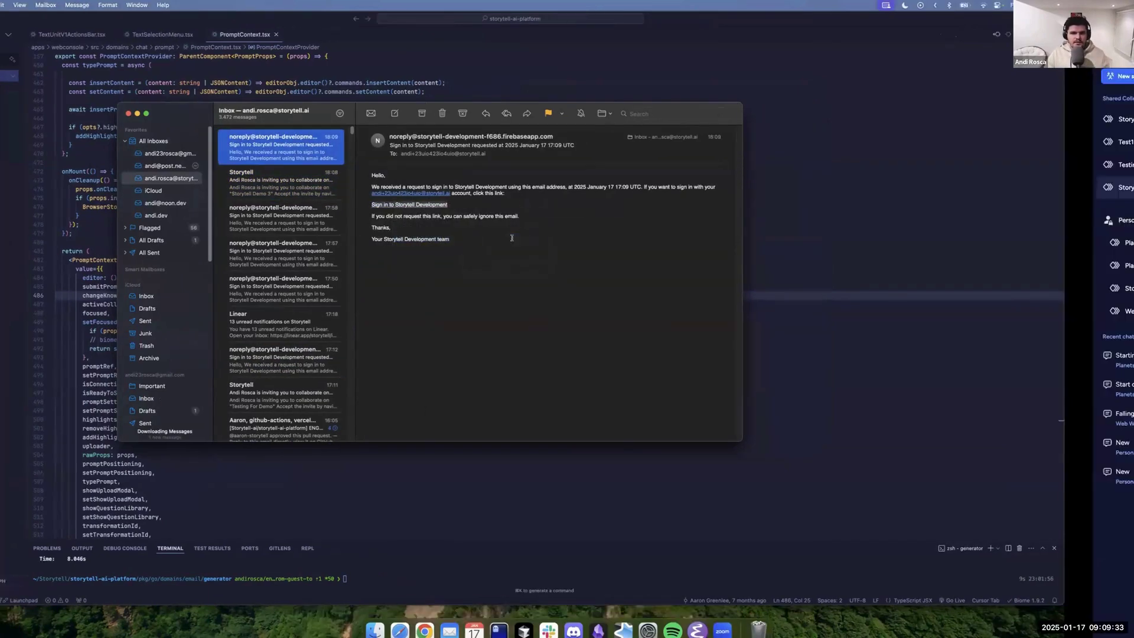
pyautogui.hotkey('ctrl', 'Right')
pyautogui.click(201, 30)
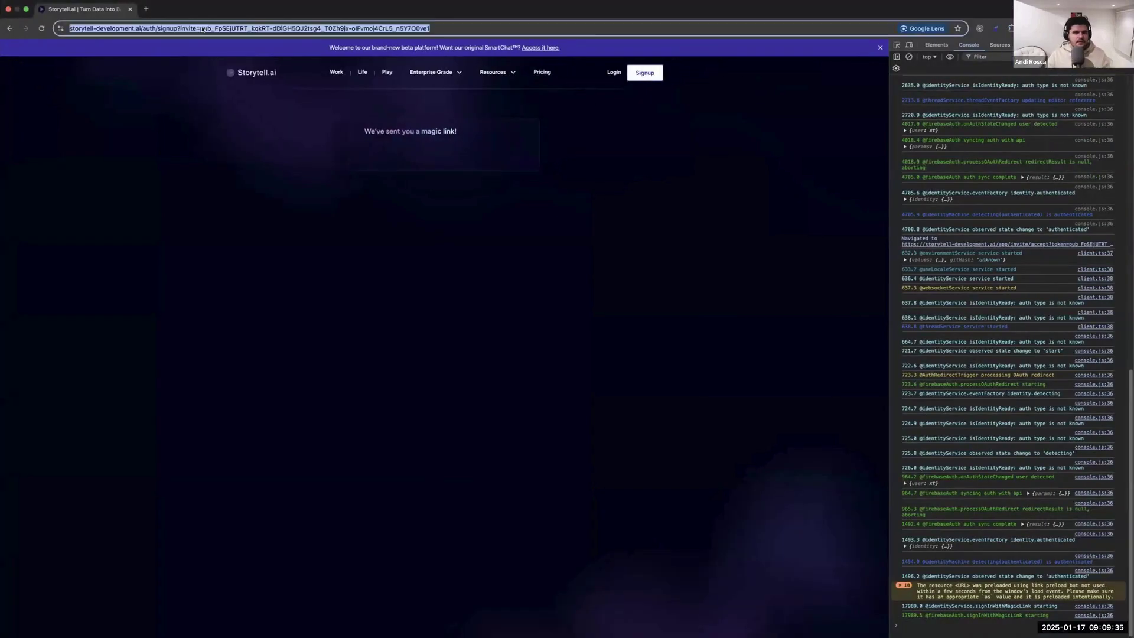
pyautogui.press('super+v')
# Load the magic sign-in link so Storytell Demo 3 opens for the invited user, then return to the owner's window.
pyautogui.press('Return')
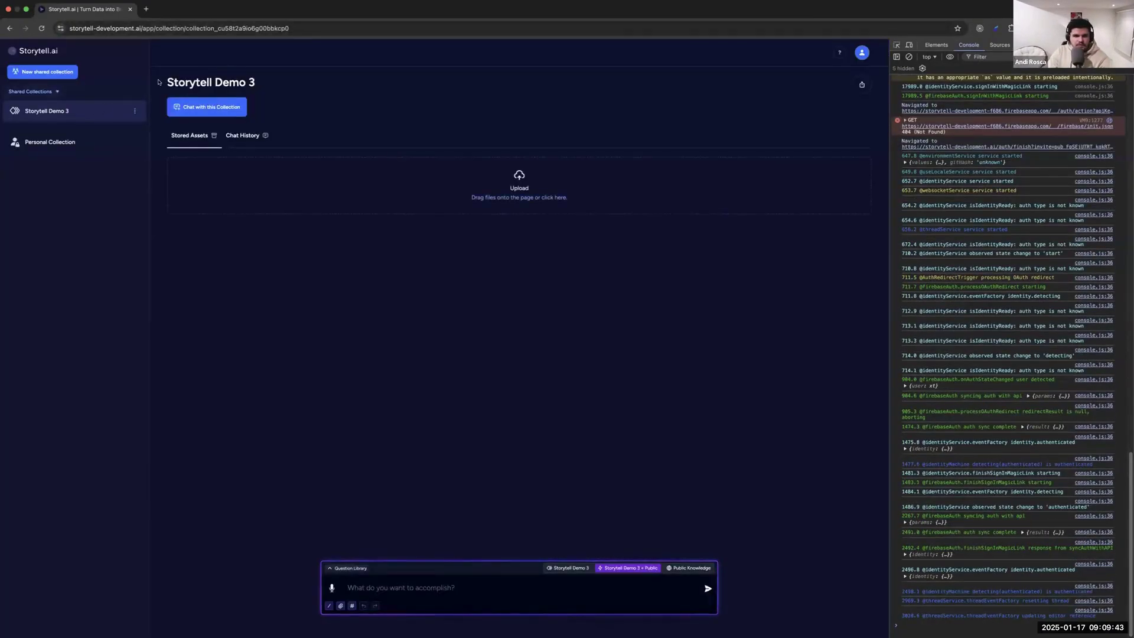
pyautogui.moveTo(160, 81); pyautogui.dragTo(321, 78)
pyautogui.click(445, 104)
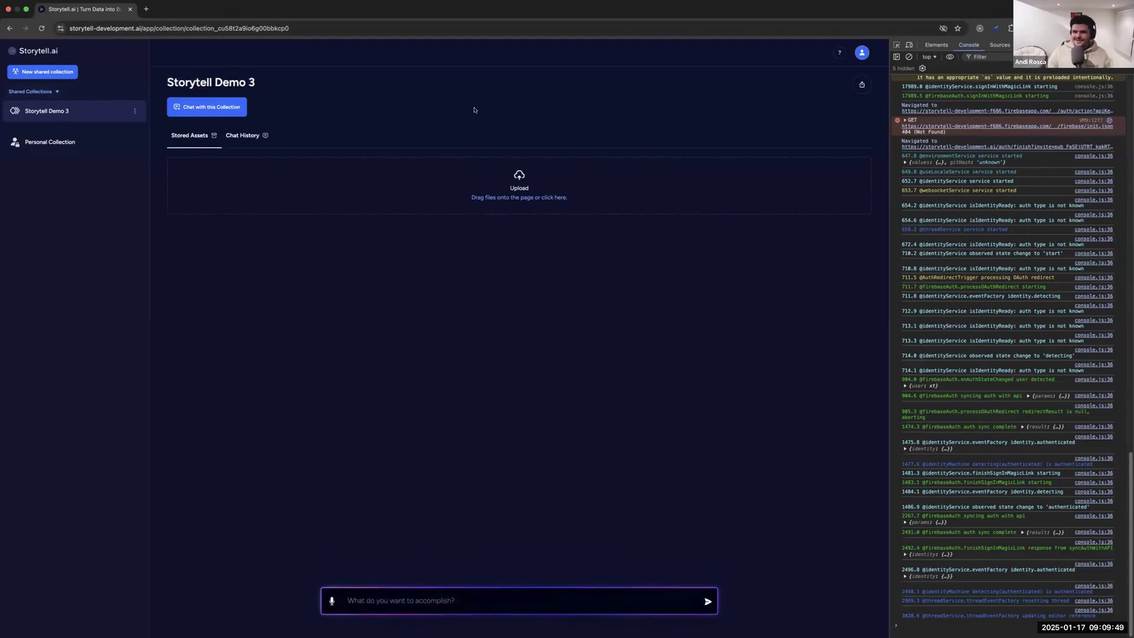
pyautogui.hotkey('ctrl', 'Left')
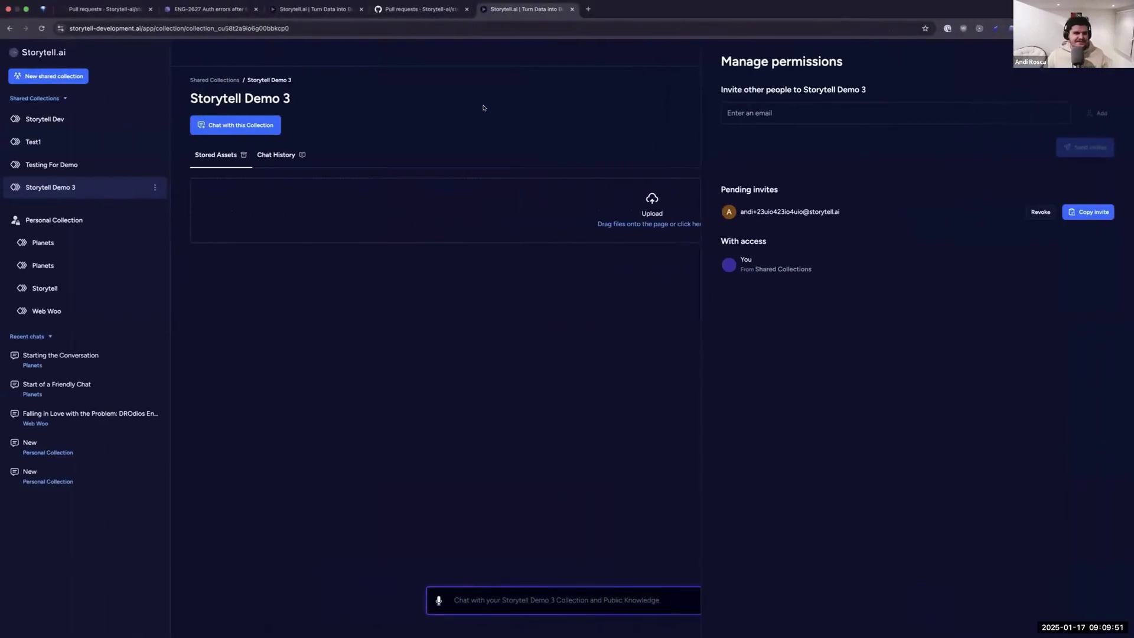
# Create a sub-collection named 'Testing' from the Storytell Demo 3 options menu.
pyautogui.click(154, 187)
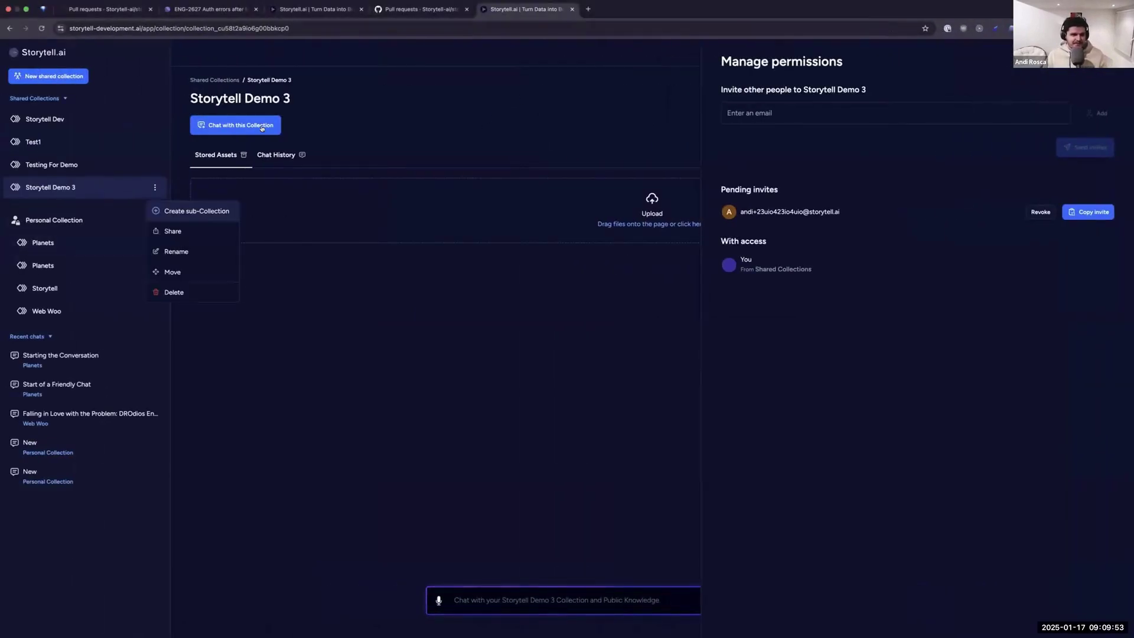
pyautogui.click(202, 211)
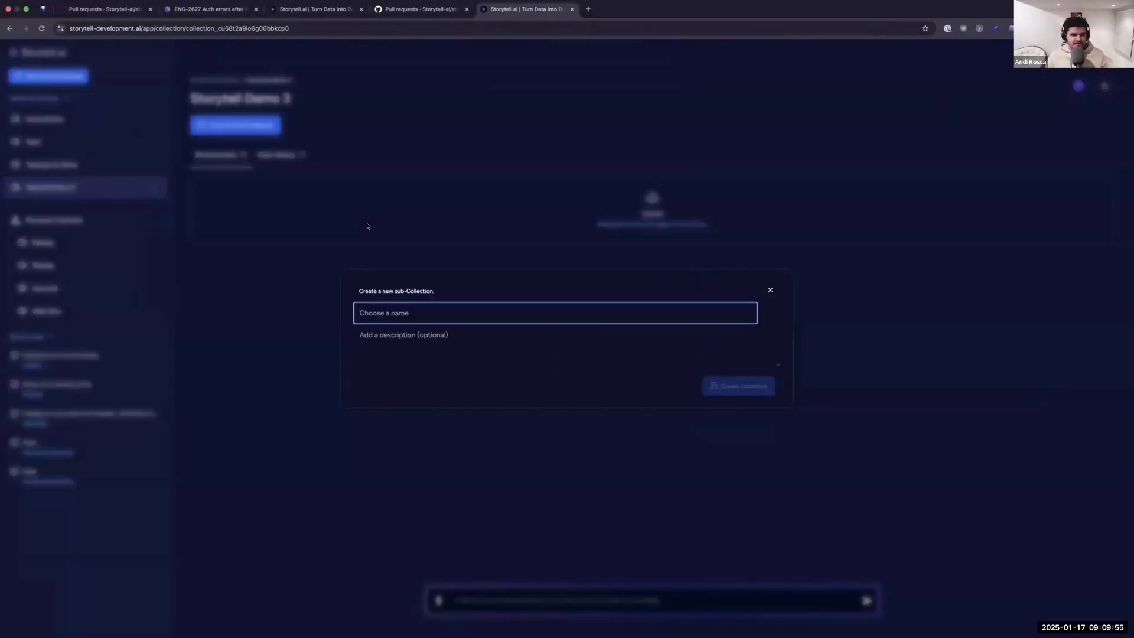
pyautogui.write('TE')
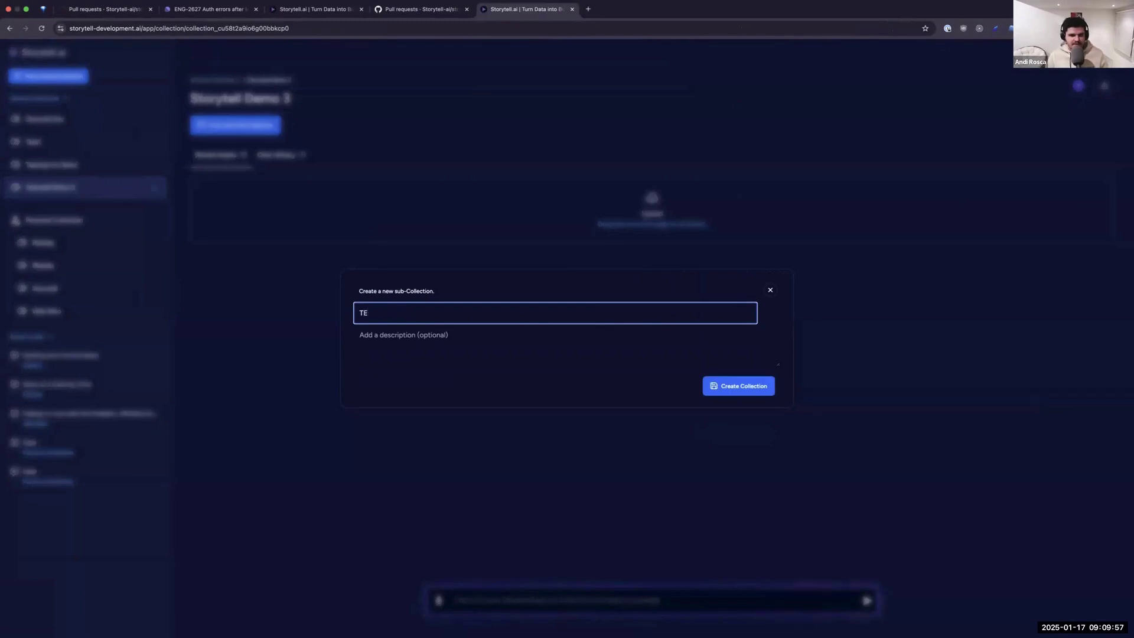
pyautogui.press('BackSpace')
pyautogui.write('esting')
pyautogui.press('Return')
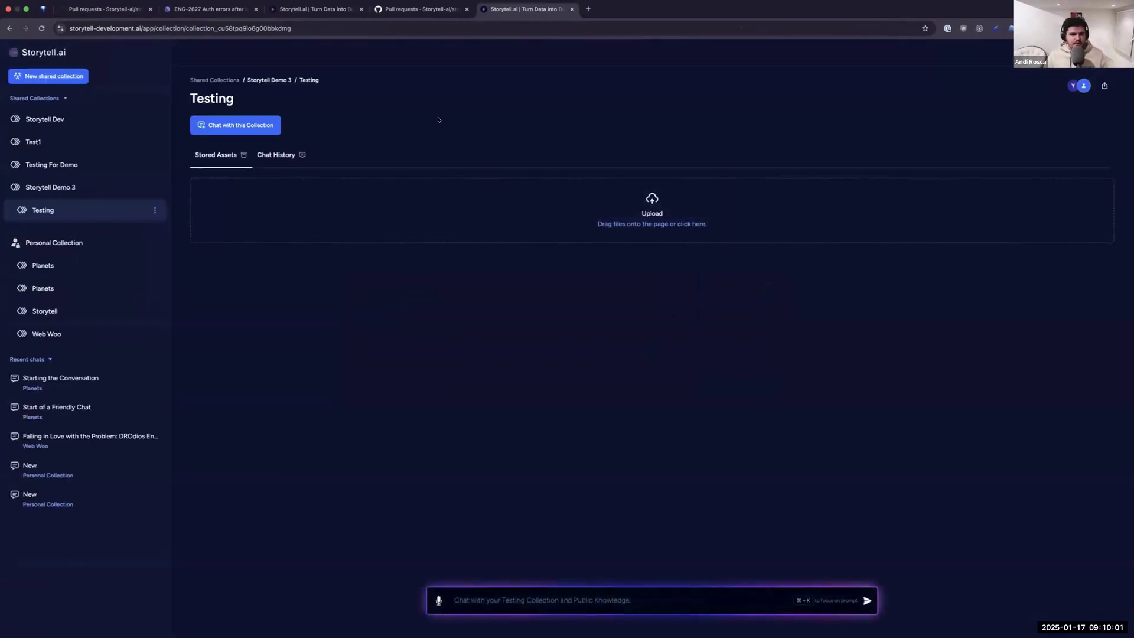
pyautogui.hotkey('ctrl', 'Right')
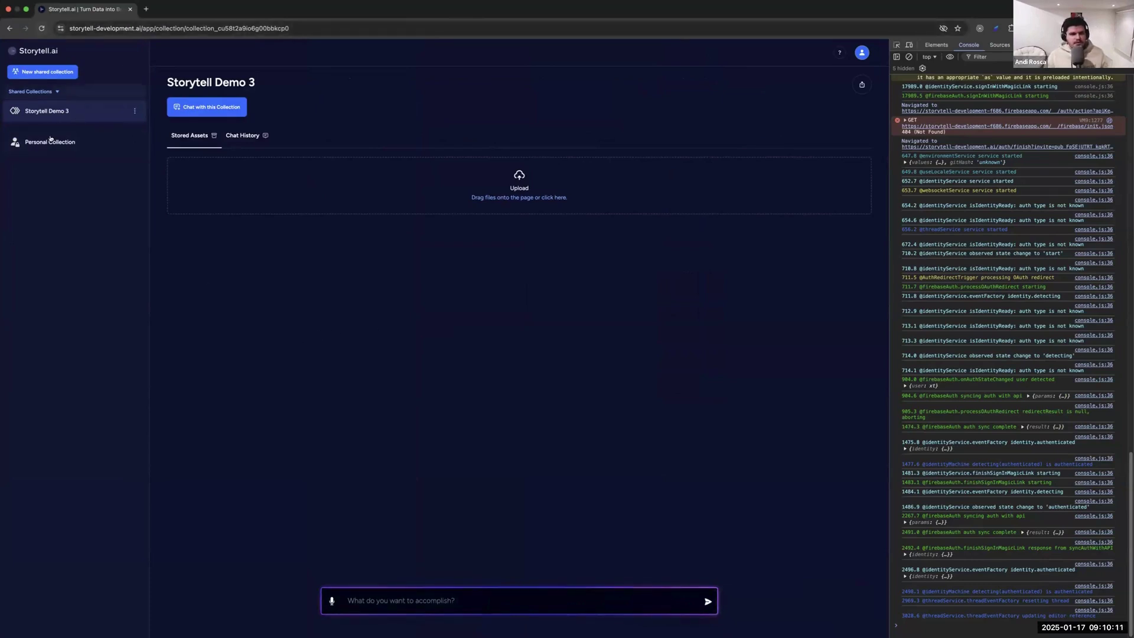
pyautogui.click(41, 28)
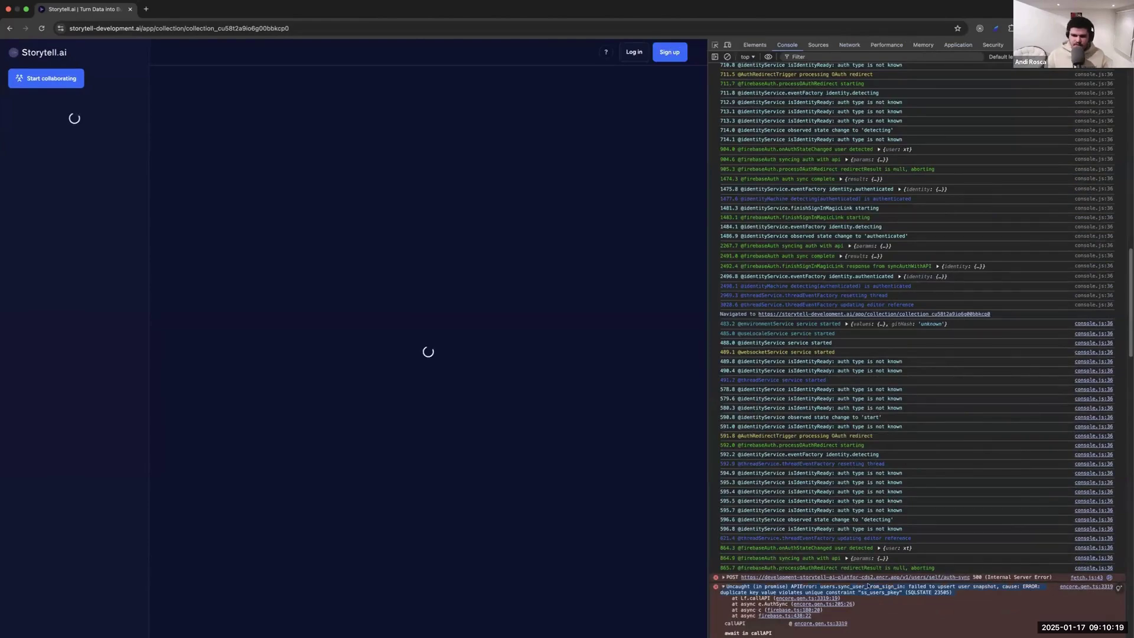
pyautogui.scroll(-5, 842, 398)
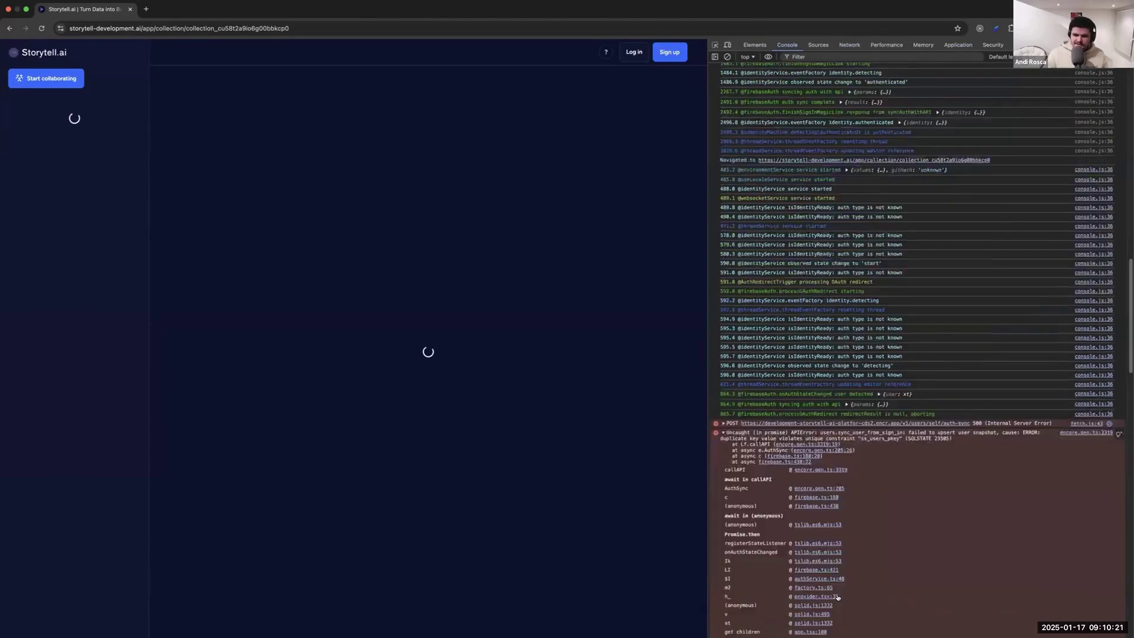
pyautogui.scroll(-8, 843, 399)
pyautogui.scroll(4, 856, 354)
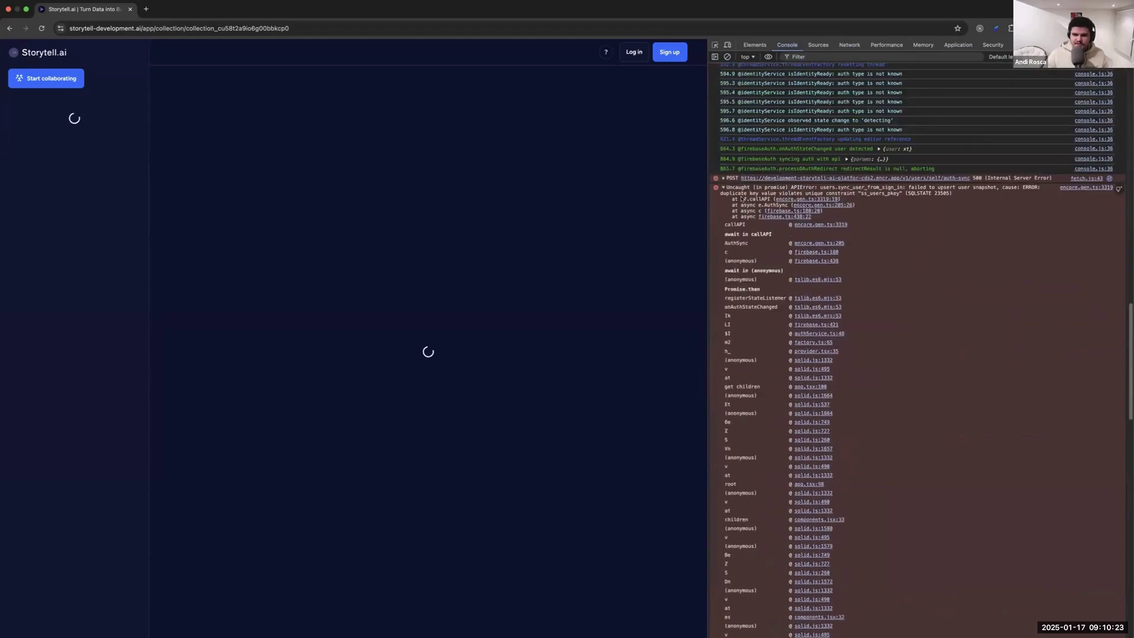
pyautogui.scroll(8, 874, 301)
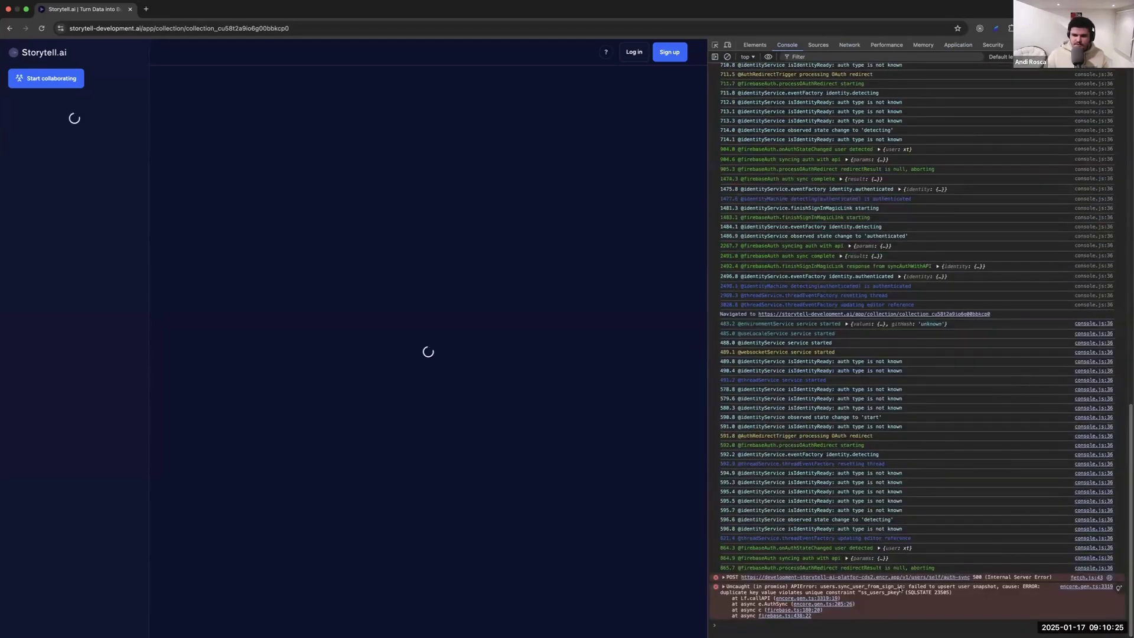
pyautogui.tripleClick(743, 595)
pyautogui.press('super+grave')
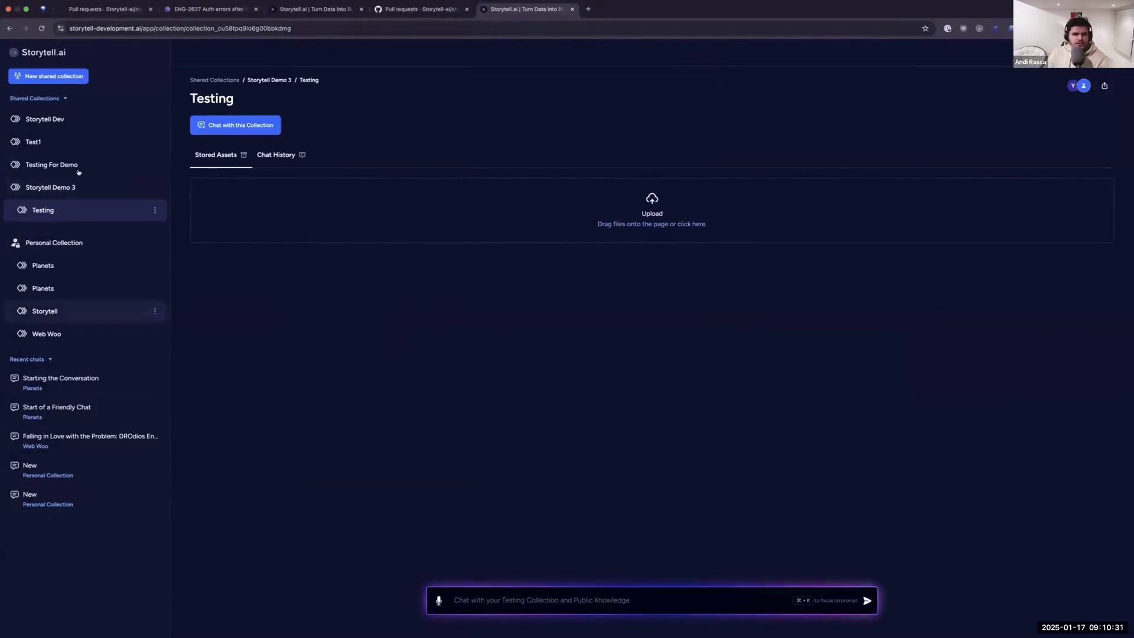
# Open Storytell Demo 3's permissions and add a pasted colleague's e-mail to the invite list.
pyautogui.click(134, 194)
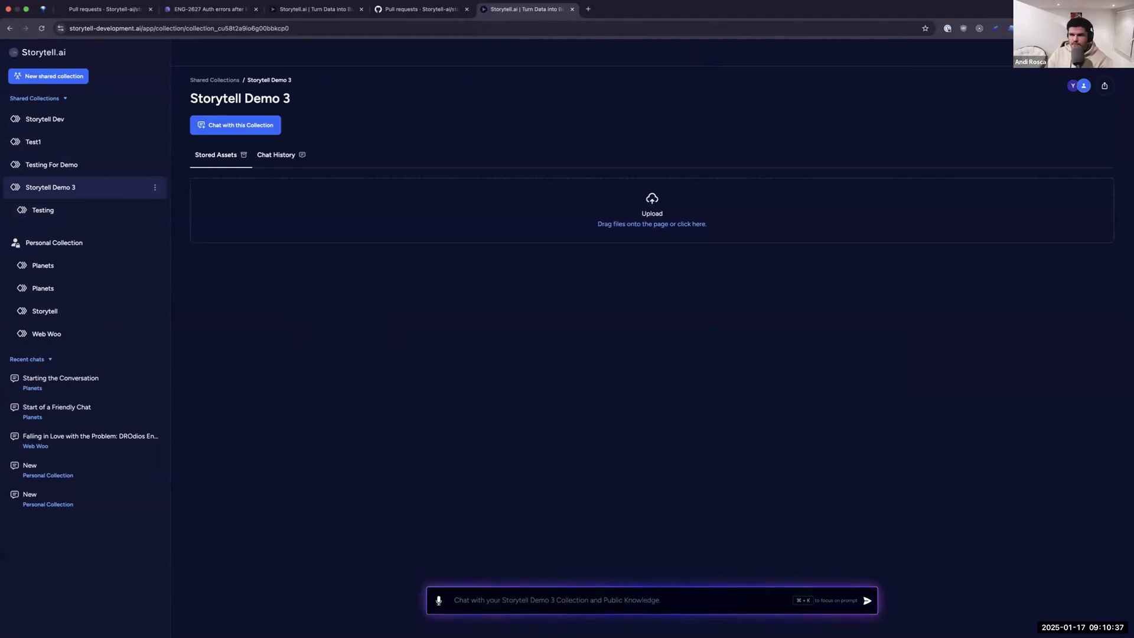
pyautogui.click(1102, 86)
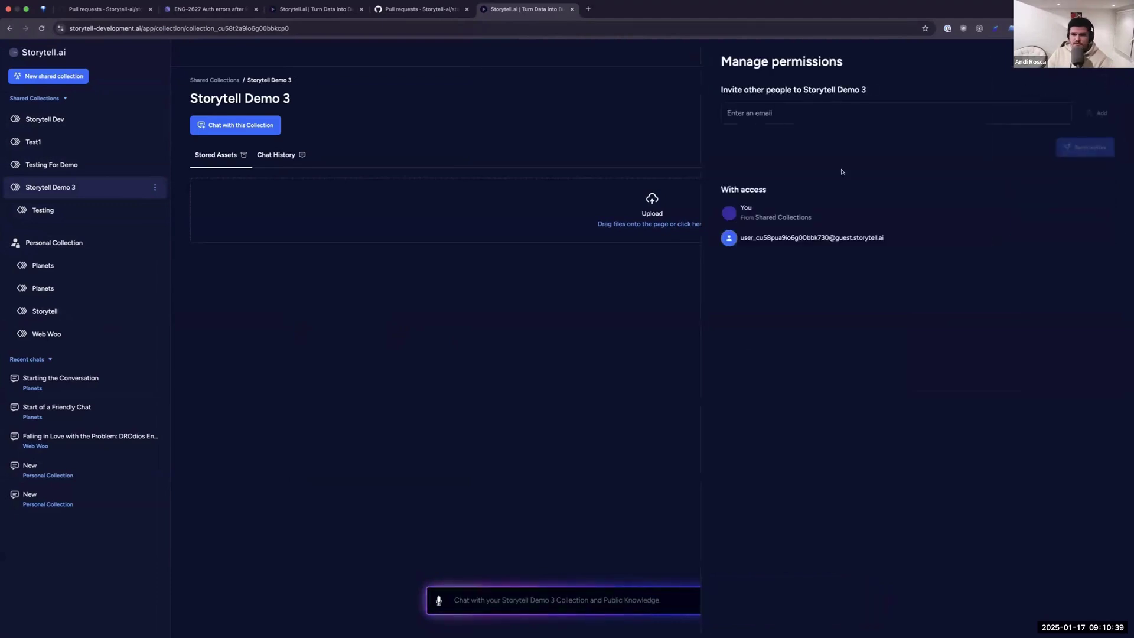
pyautogui.click(833, 114)
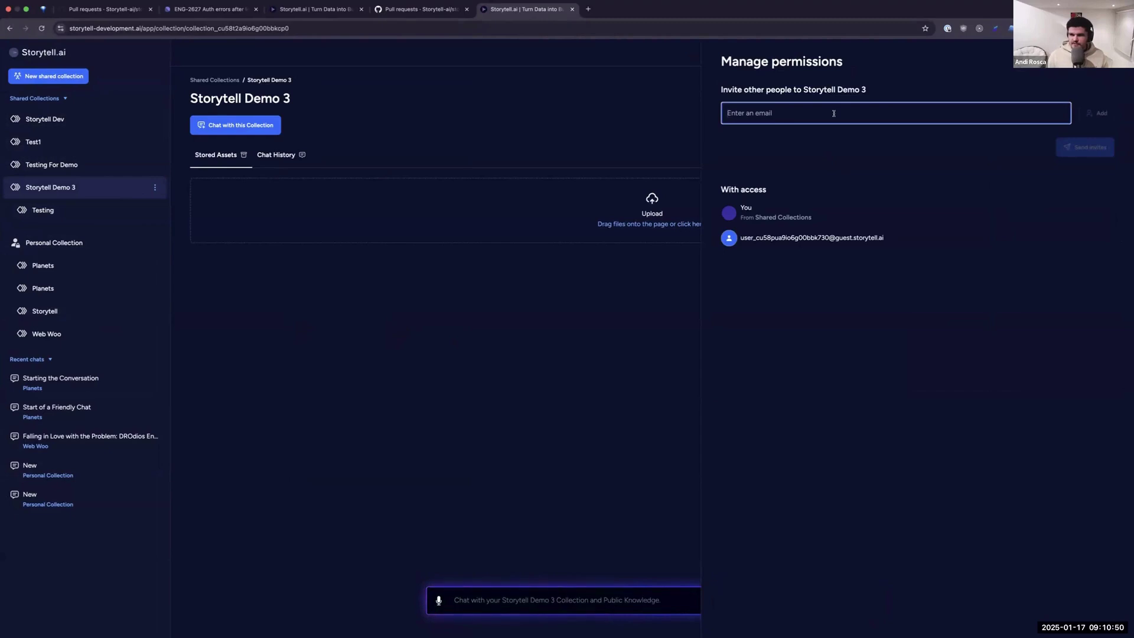
pyautogui.write('g')
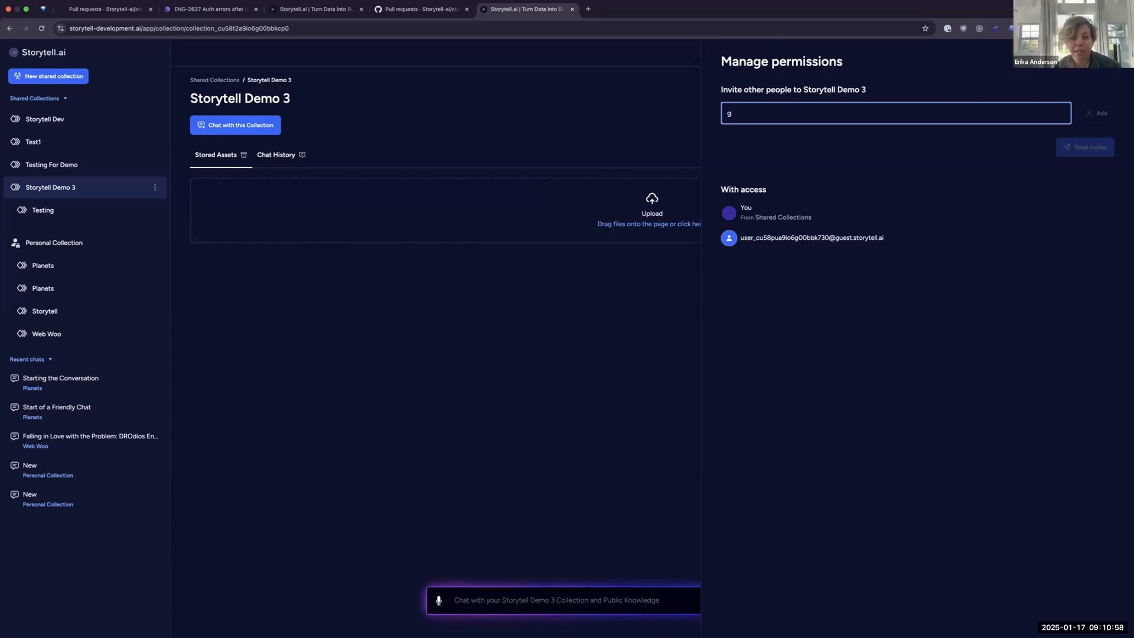
pyautogui.press('BackSpace')
pyautogui.press('super+v')
pyautogui.click(1097, 113)
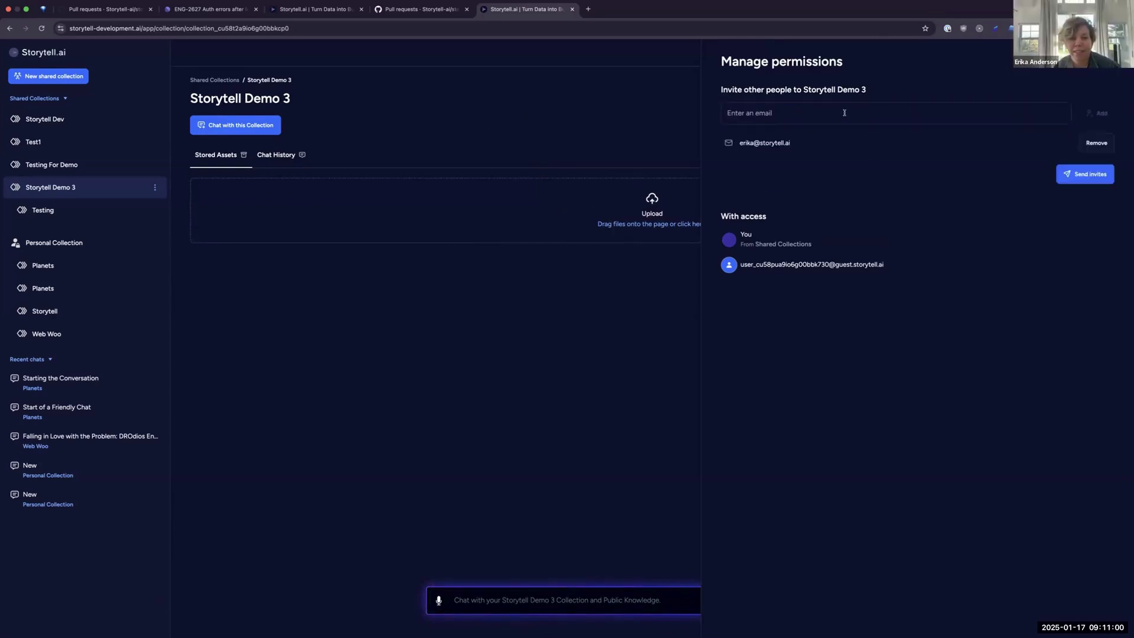
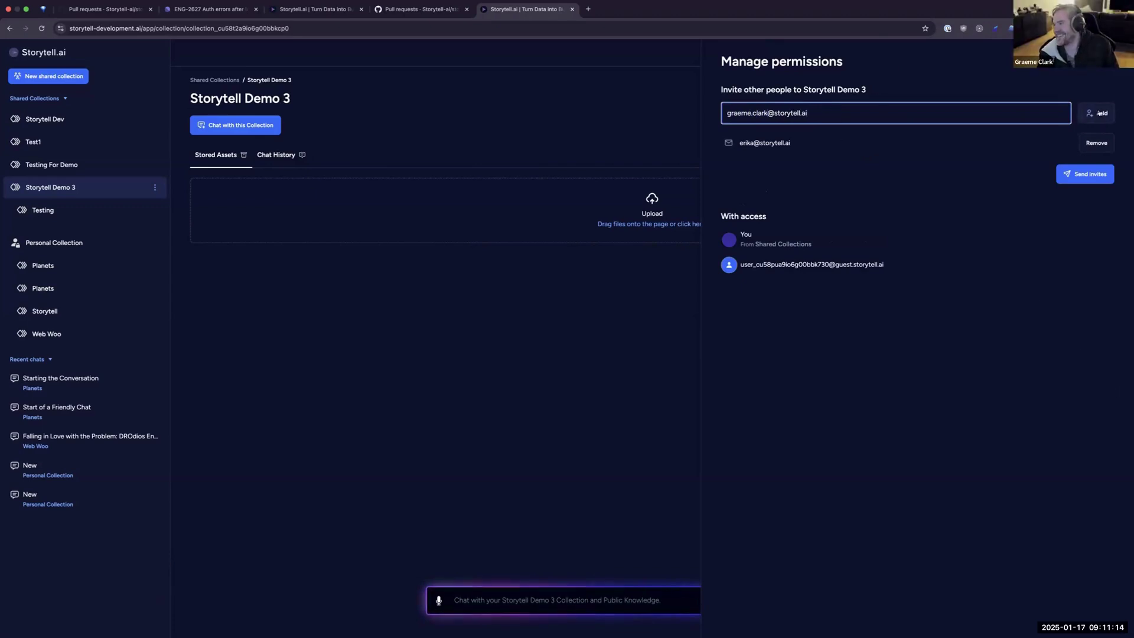
# Add a second colleague's e-mail address, correcting its spelling, to the pending invites.
pyautogui.click(1099, 113)
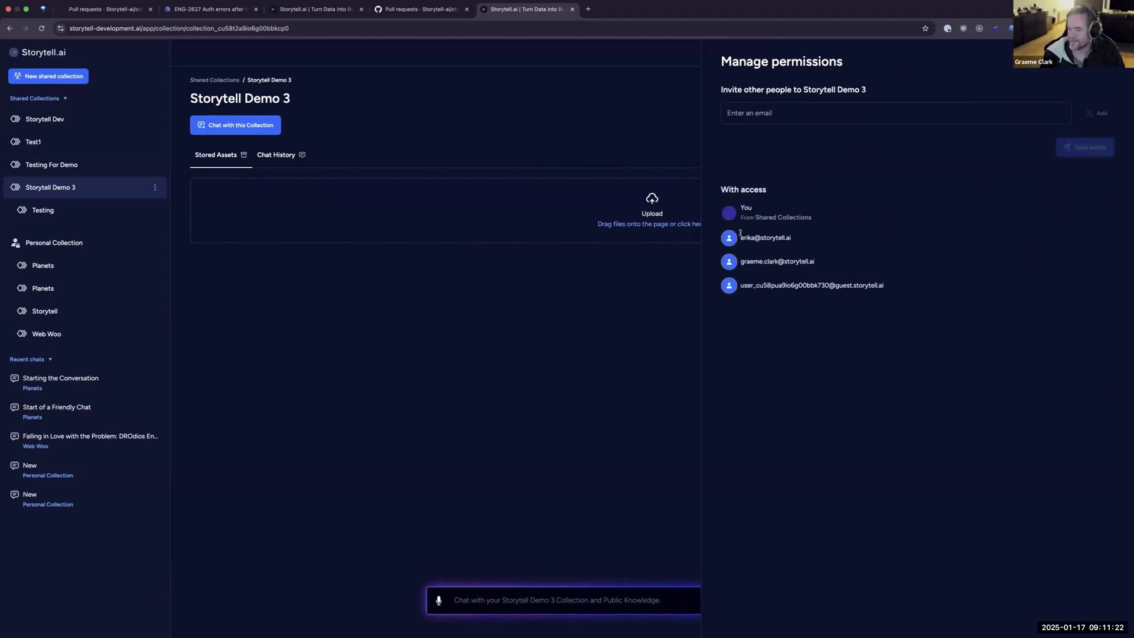
pyautogui.moveTo(740, 233)
pyautogui.mouseDown()
pyautogui.moveTo(851, 264)
pyautogui.moveTo(739, 237)
pyautogui.mouseUp()
# Review the invited members' addresses in the access list and collapse the Shared Collections section.
pyautogui.click(844, 267)
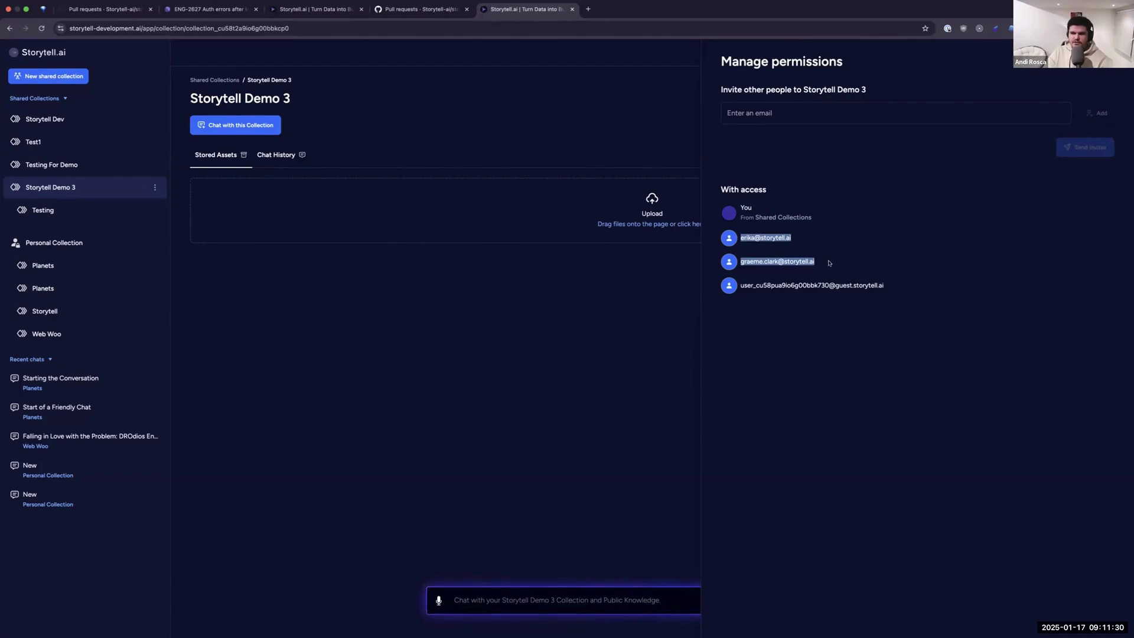
pyautogui.click(729, 235)
pyautogui.moveTo(815, 262); pyautogui.dragTo(799, 239)
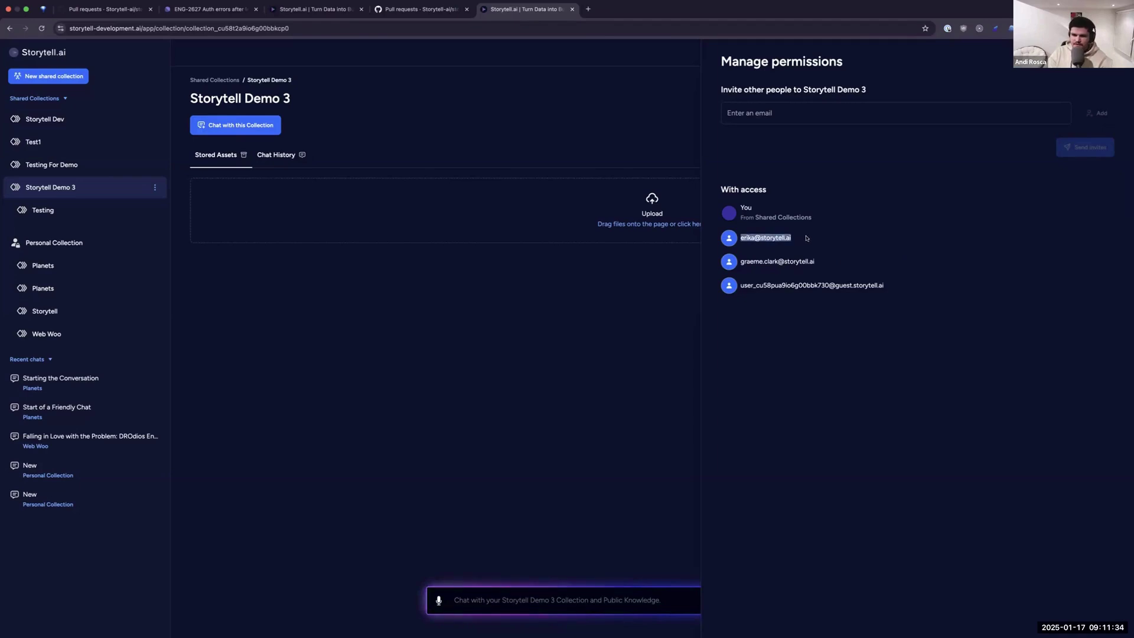
pyautogui.click(747, 235)
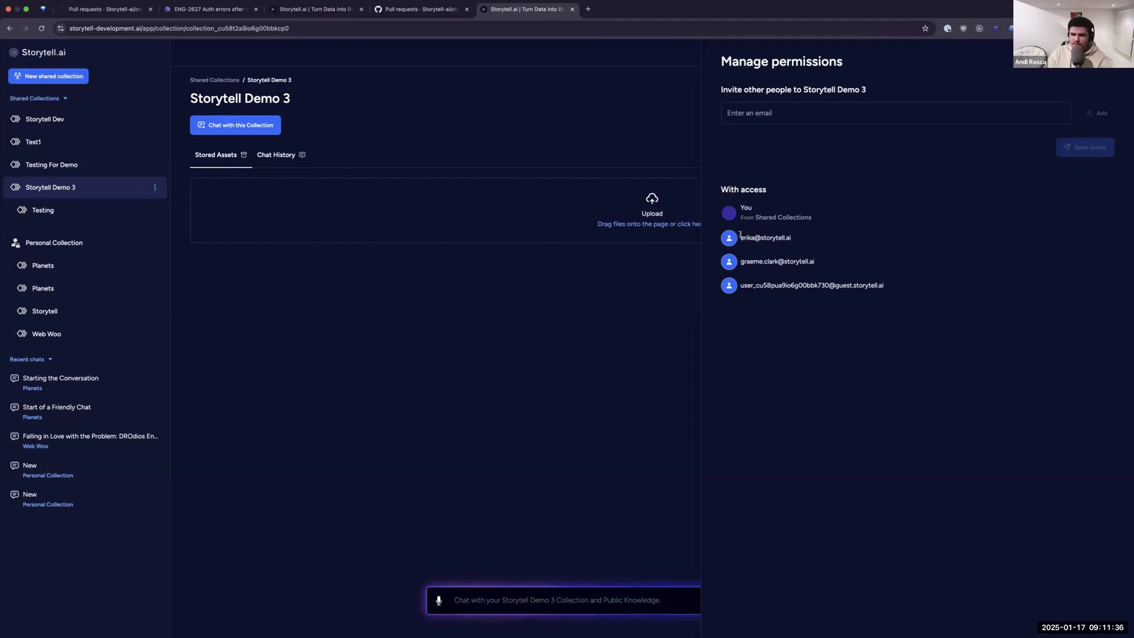
pyautogui.tripleClick(807, 239)
pyautogui.moveTo(826, 267); pyautogui.dragTo(748, 230)
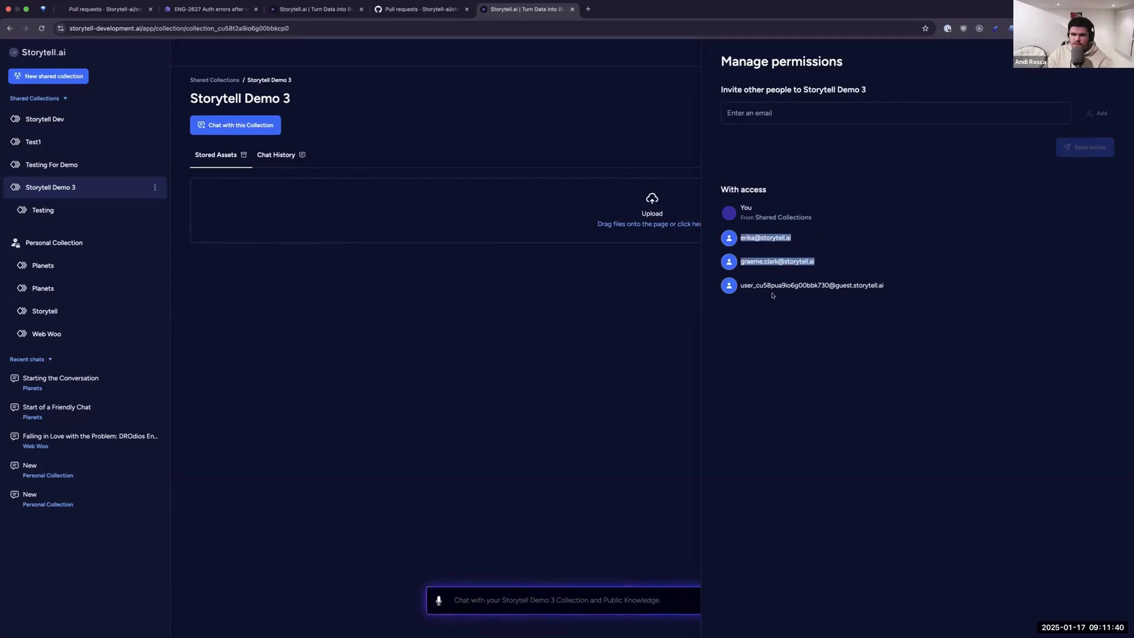
pyautogui.click(771, 202)
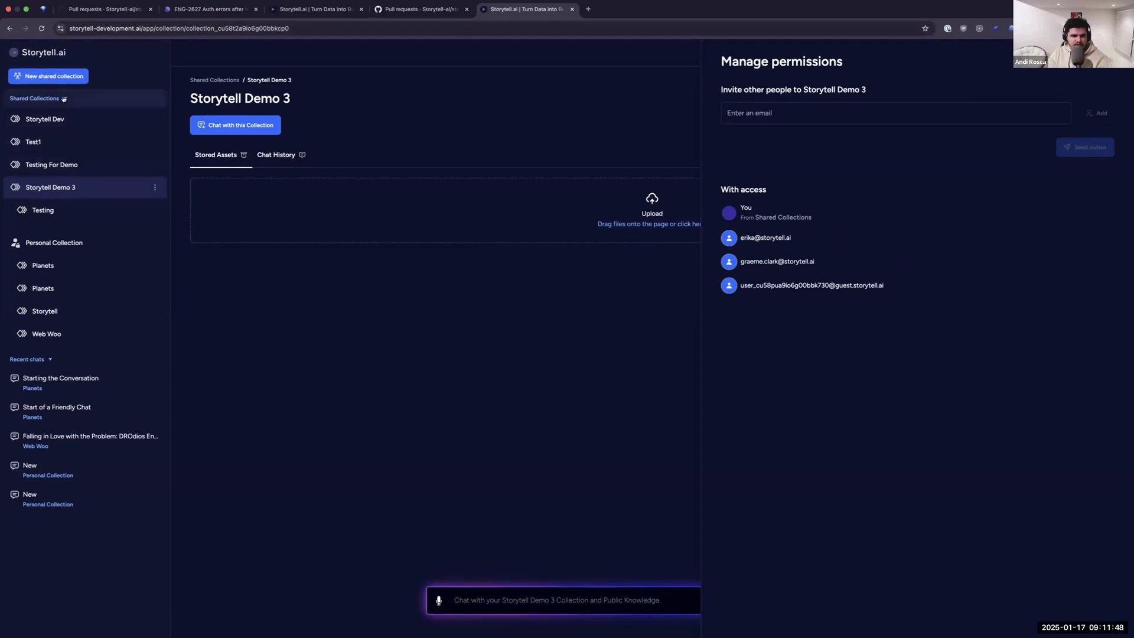
pyautogui.click(116, 101)
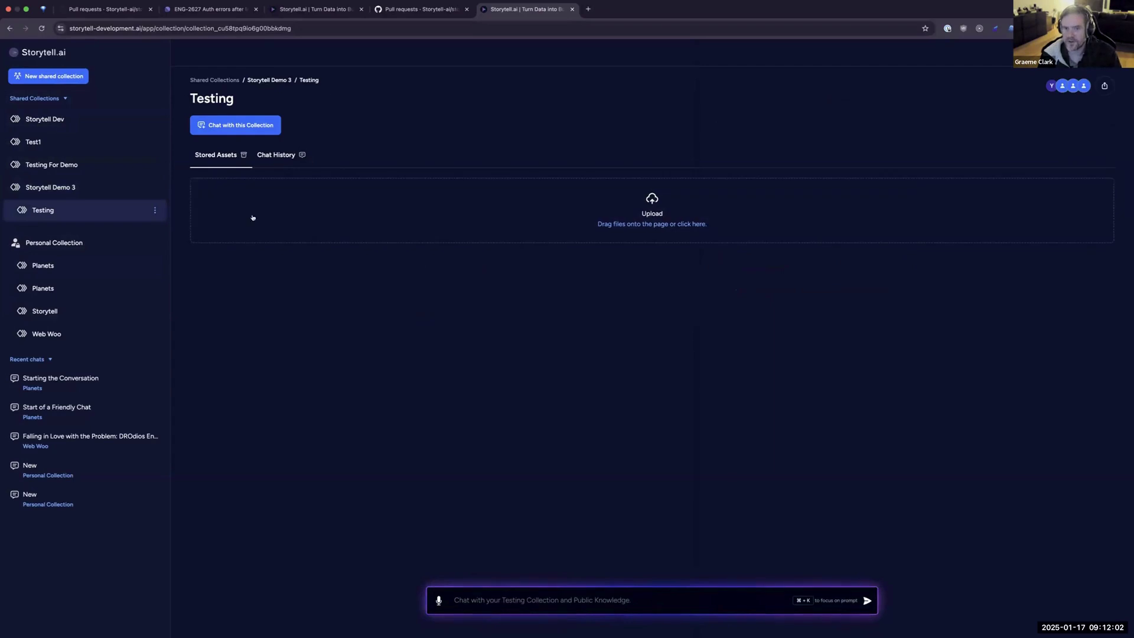
pyautogui.click(53, 187)
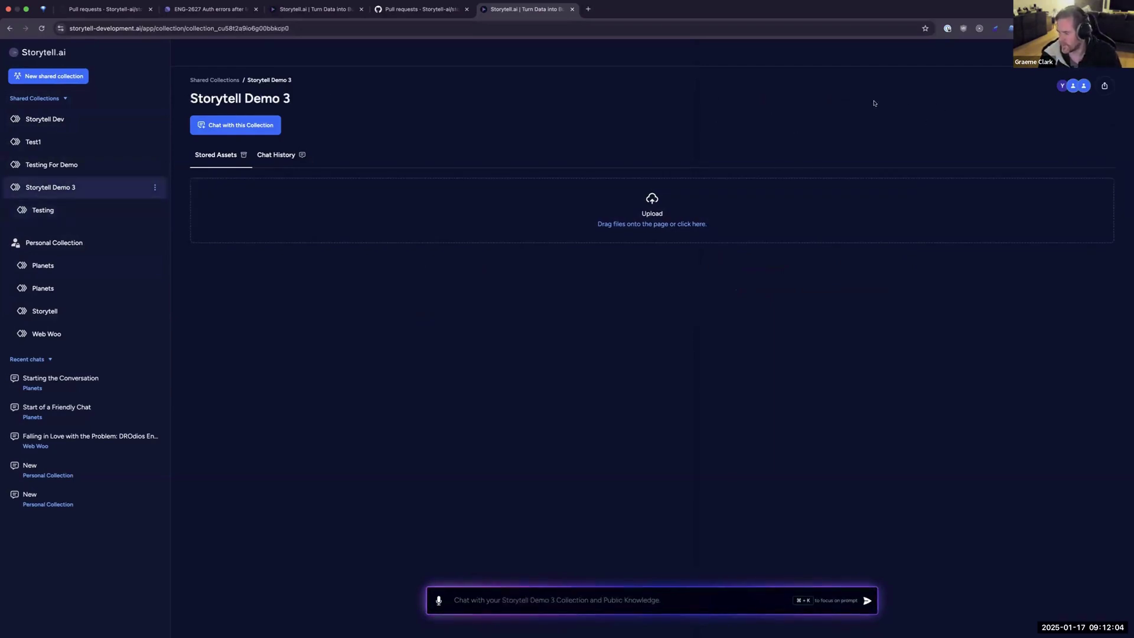
pyautogui.click(1074, 85)
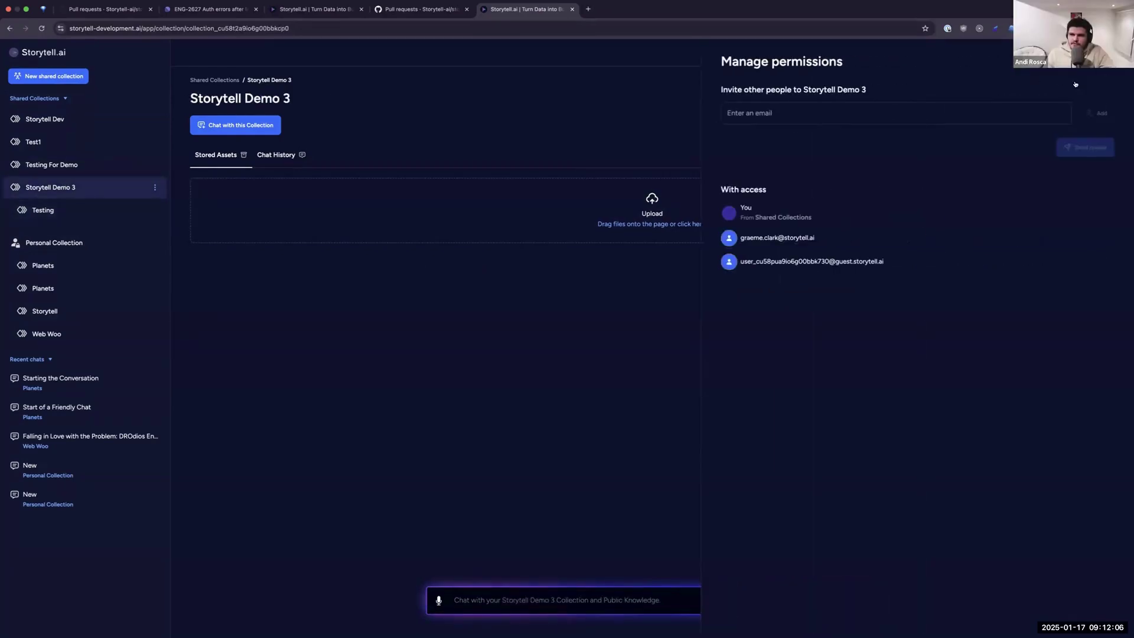
pyautogui.click(343, 269)
pyautogui.click(111, 207)
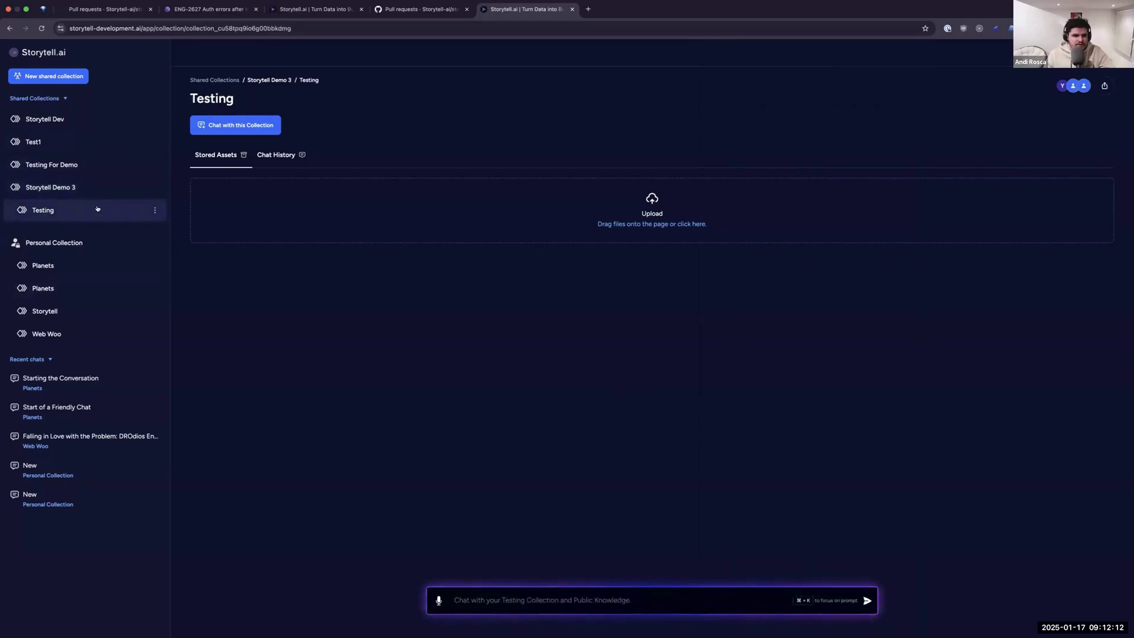
pyautogui.click(1072, 86)
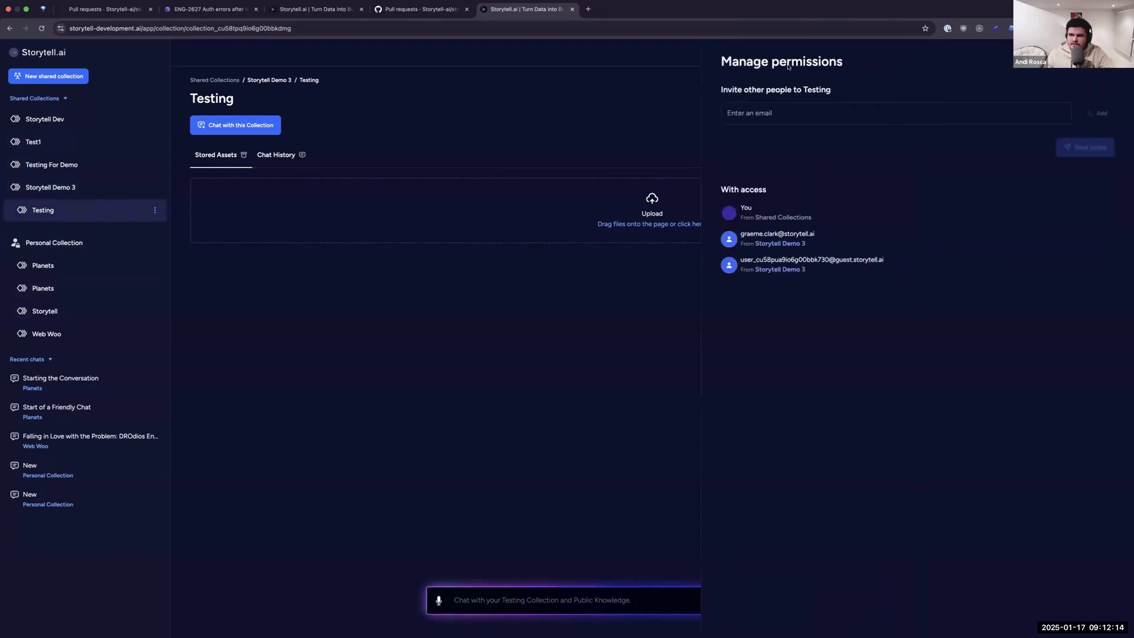
# Reopen the Testing access list and review its inherited 'From Storytell Demo 3' entries.
pyautogui.press('Escape')
pyautogui.click(1062, 86)
pyautogui.moveTo(839, 259); pyautogui.dragTo(704, 191)
pyautogui.click(756, 239)
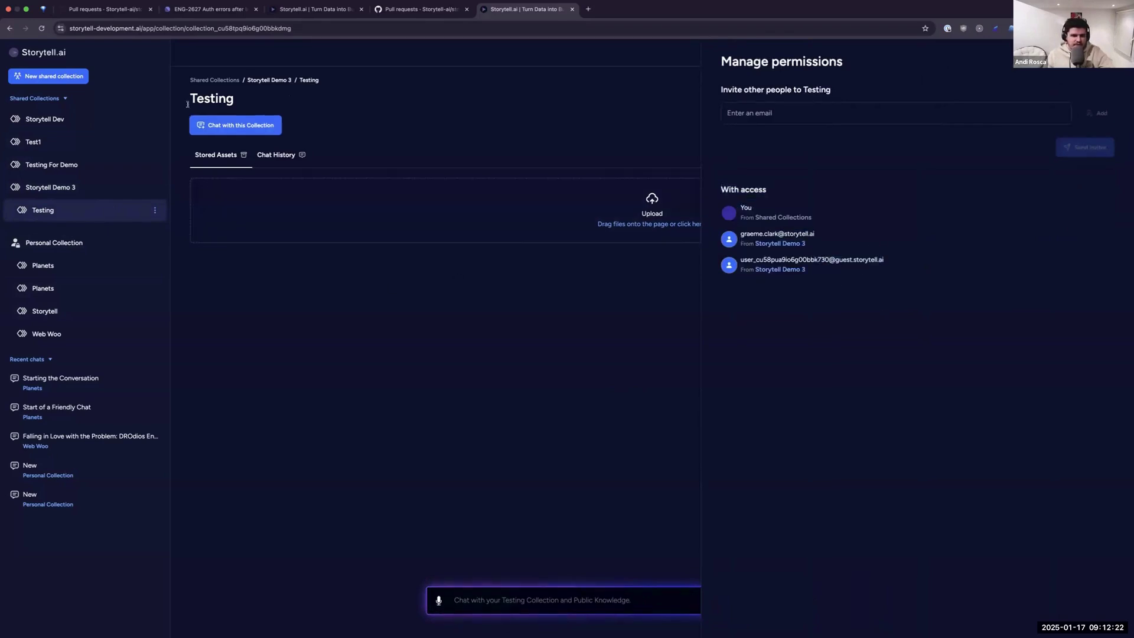
pyautogui.doubleClick(214, 98)
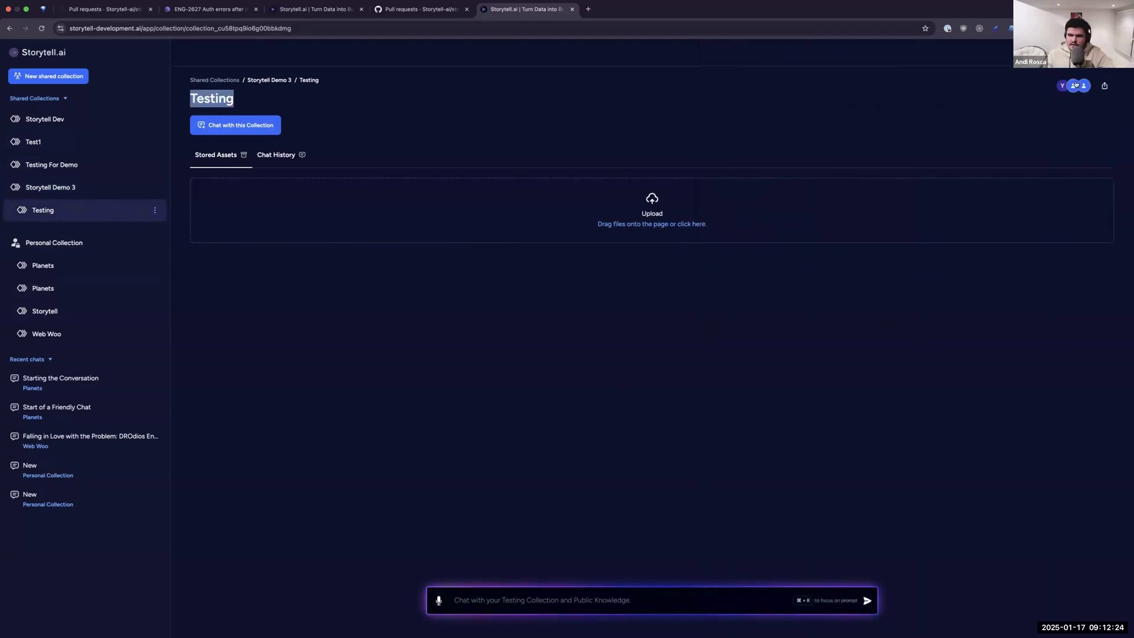
pyautogui.click(1076, 84)
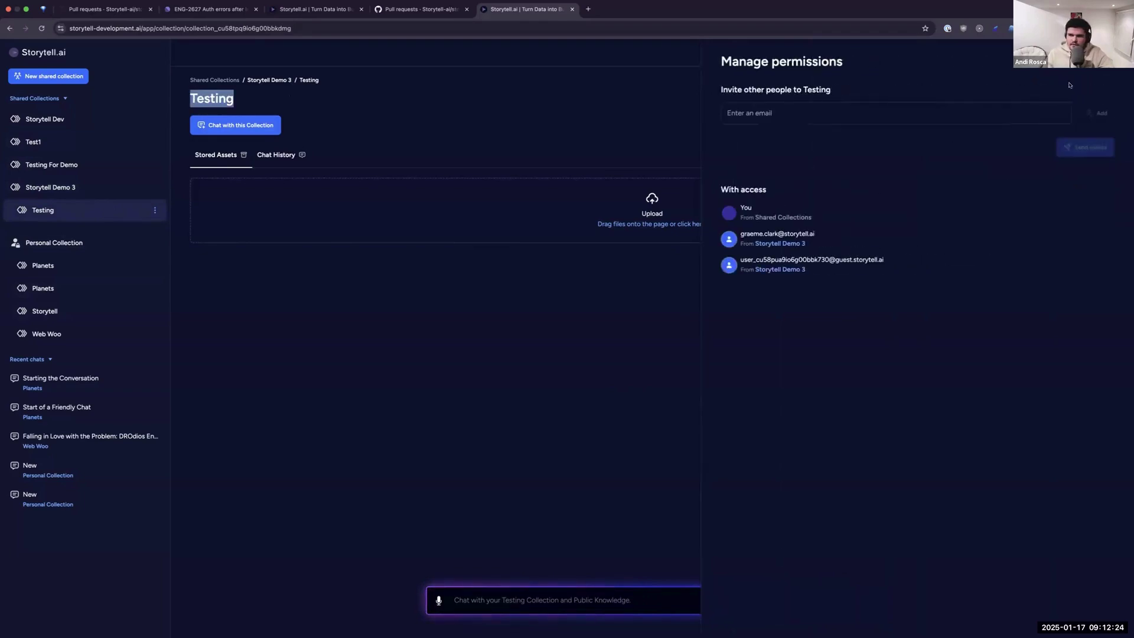
pyautogui.moveTo(744, 208); pyautogui.dragTo(763, 212)
pyautogui.click(743, 216)
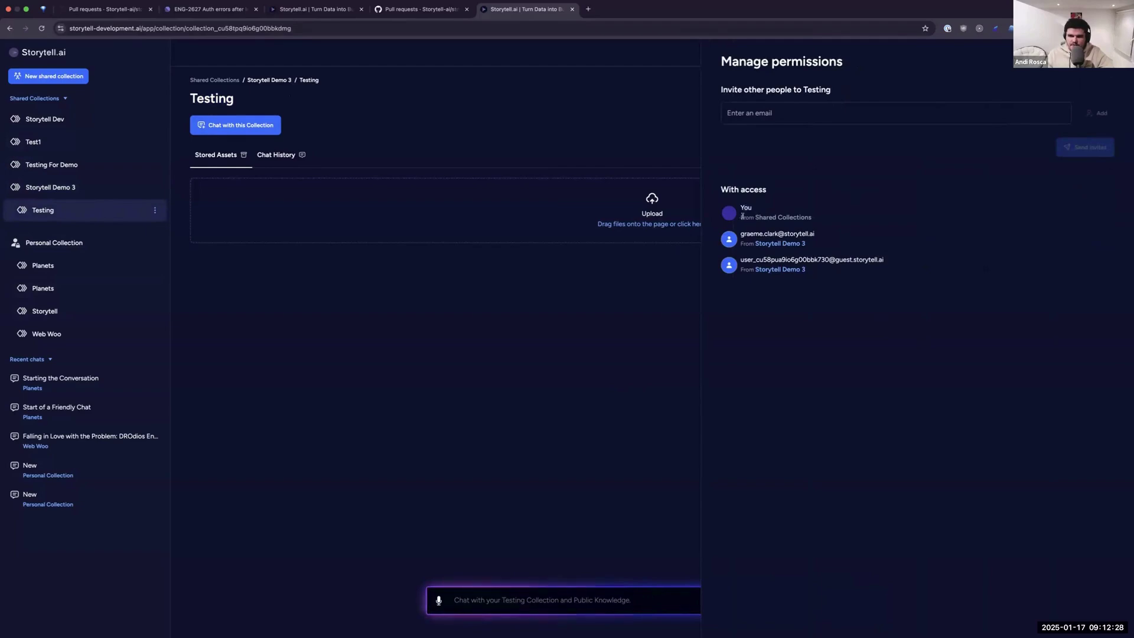
# Confirm your, the colleague's and the guest's access come from Storytell Demo 3, then return there.
pyautogui.tripleClick(764, 217)
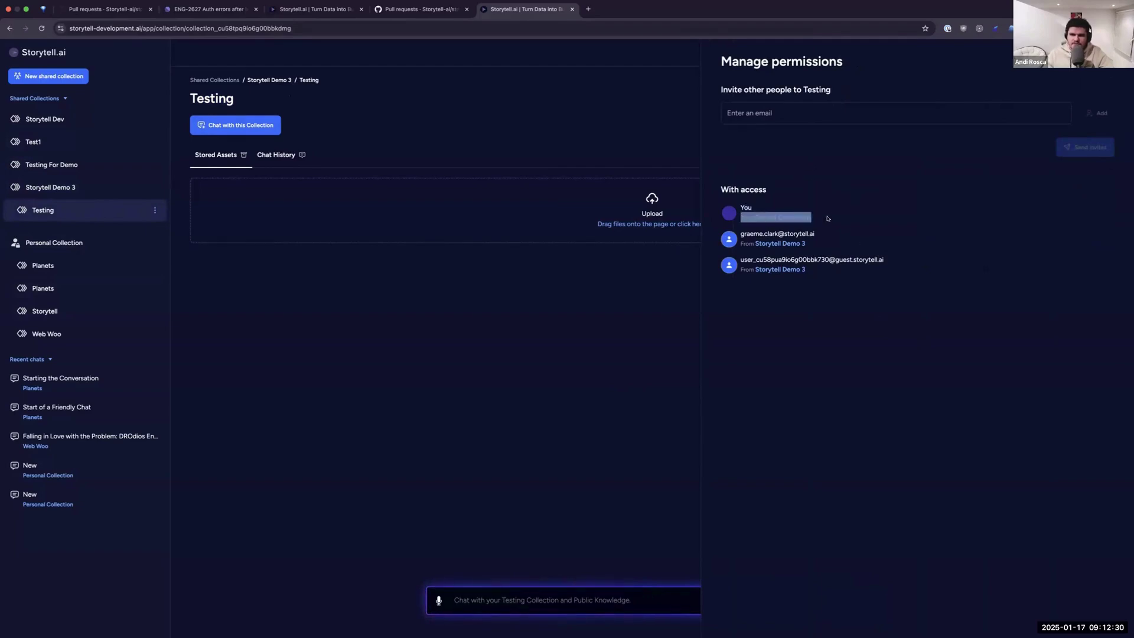
pyautogui.click(755, 234)
pyautogui.tripleClick(754, 233)
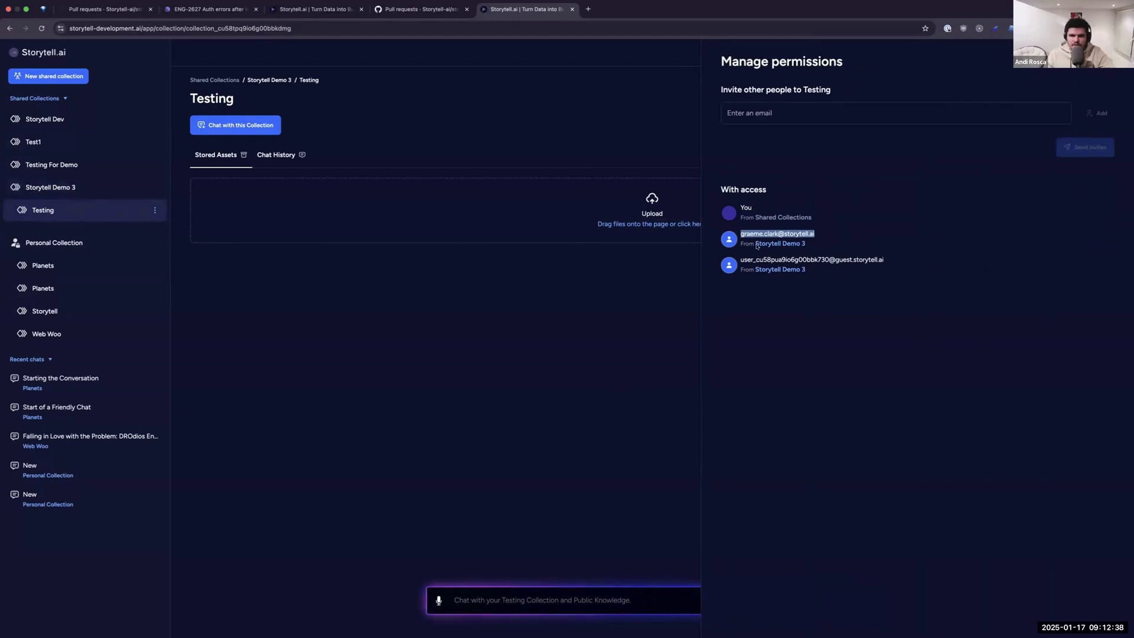
pyautogui.tripleClick(748, 258)
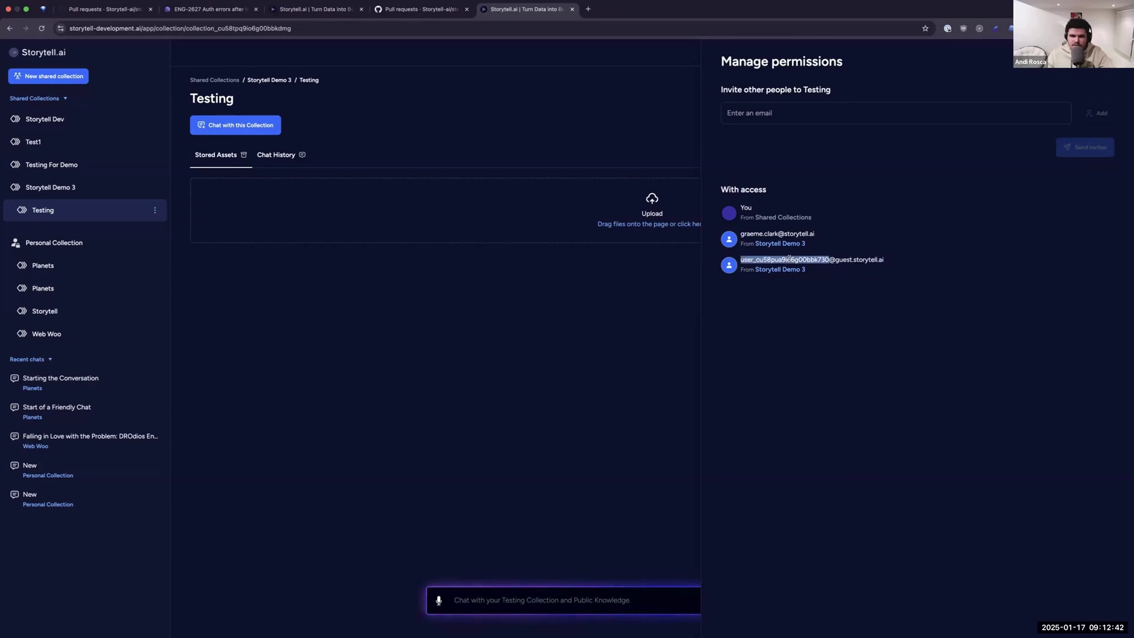
pyautogui.doubleClick(863, 260)
pyautogui.tripleClick(863, 259)
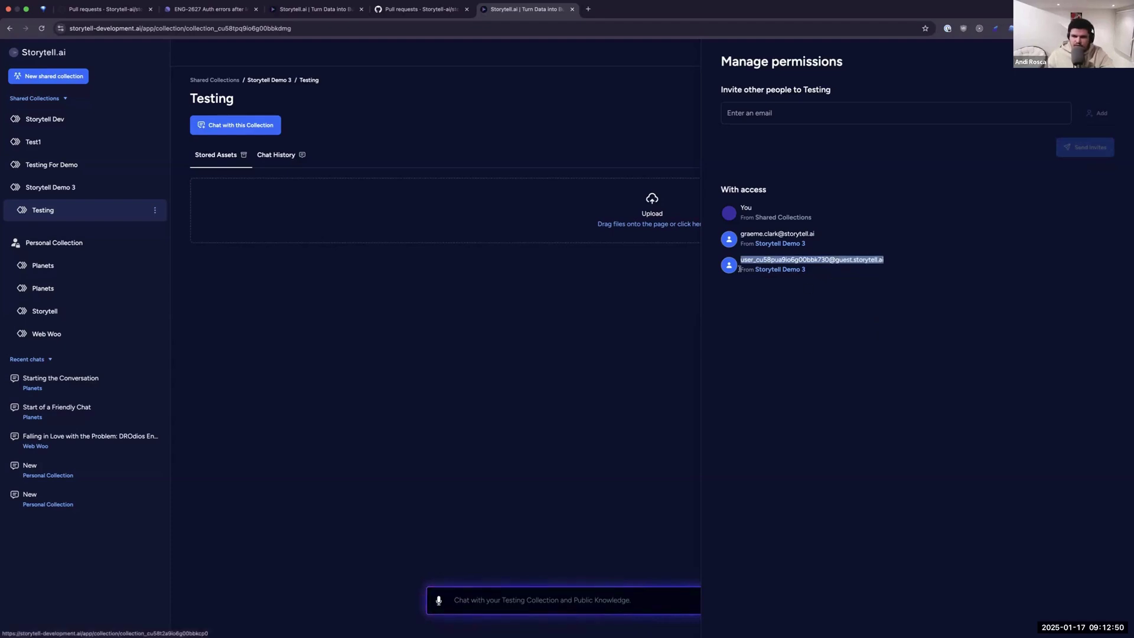
pyautogui.moveTo(741, 268); pyautogui.dragTo(850, 445)
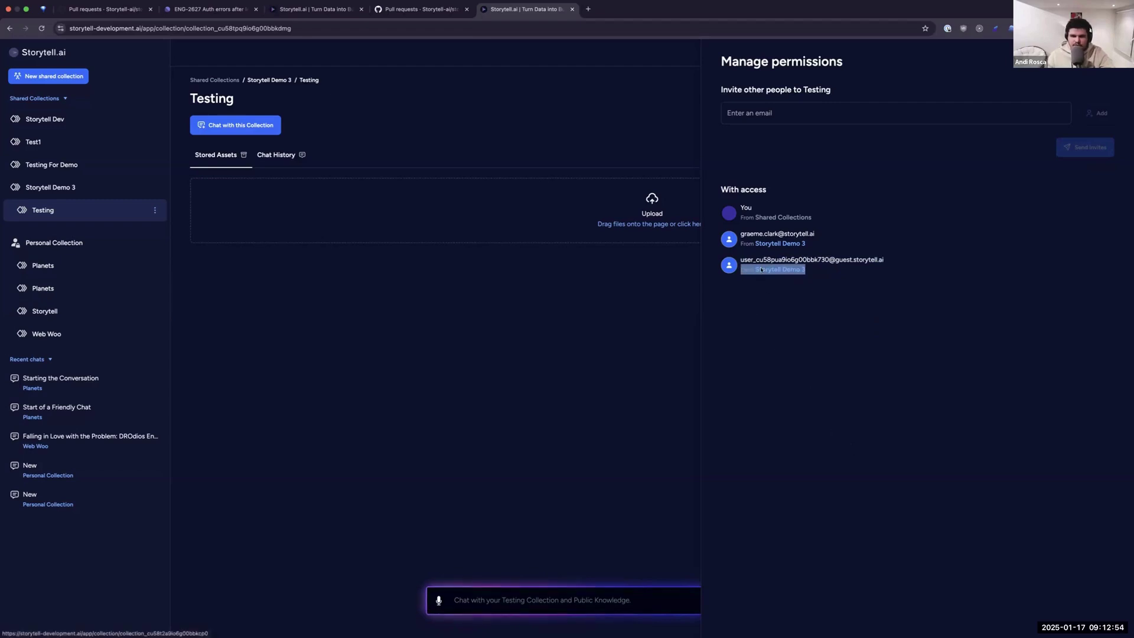
pyautogui.click(777, 304)
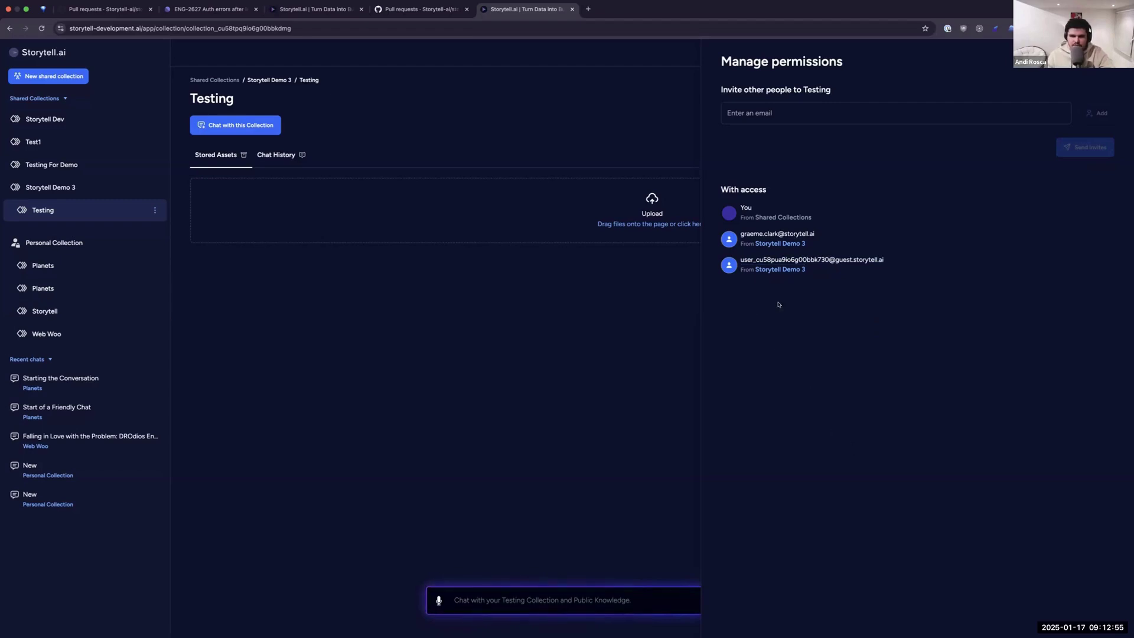
pyautogui.click(92, 187)
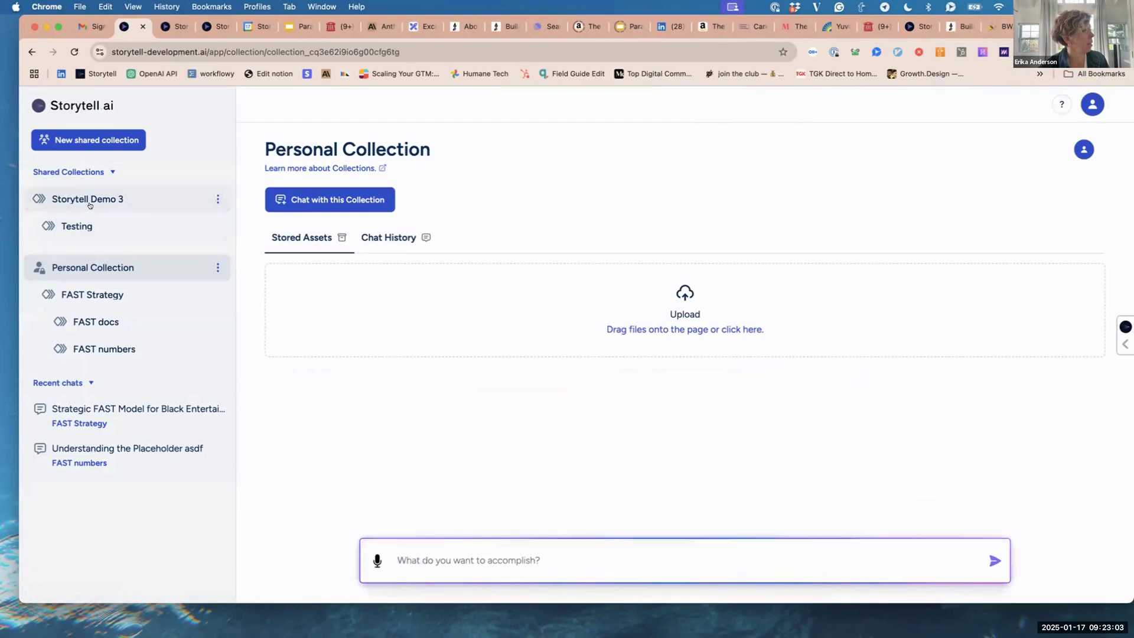
pyautogui.click(89, 202)
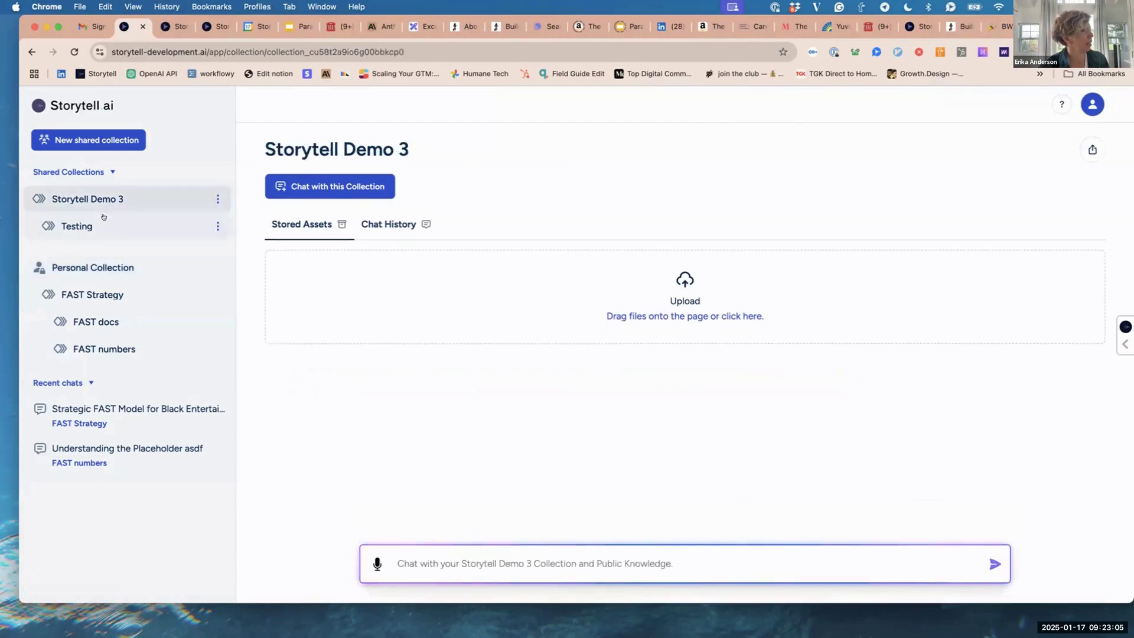
# Open the Testing sub-collection's Chat History and start a New SmartChat thread.
pyautogui.click(101, 223)
pyautogui.click(118, 198)
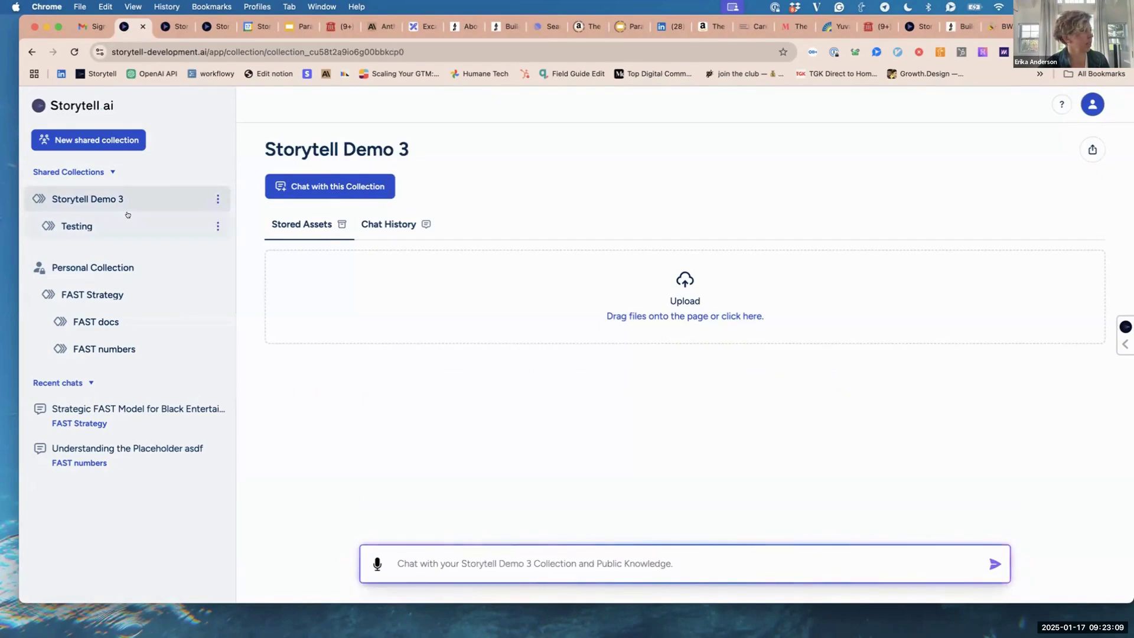
pyautogui.click(128, 216)
pyautogui.click(141, 197)
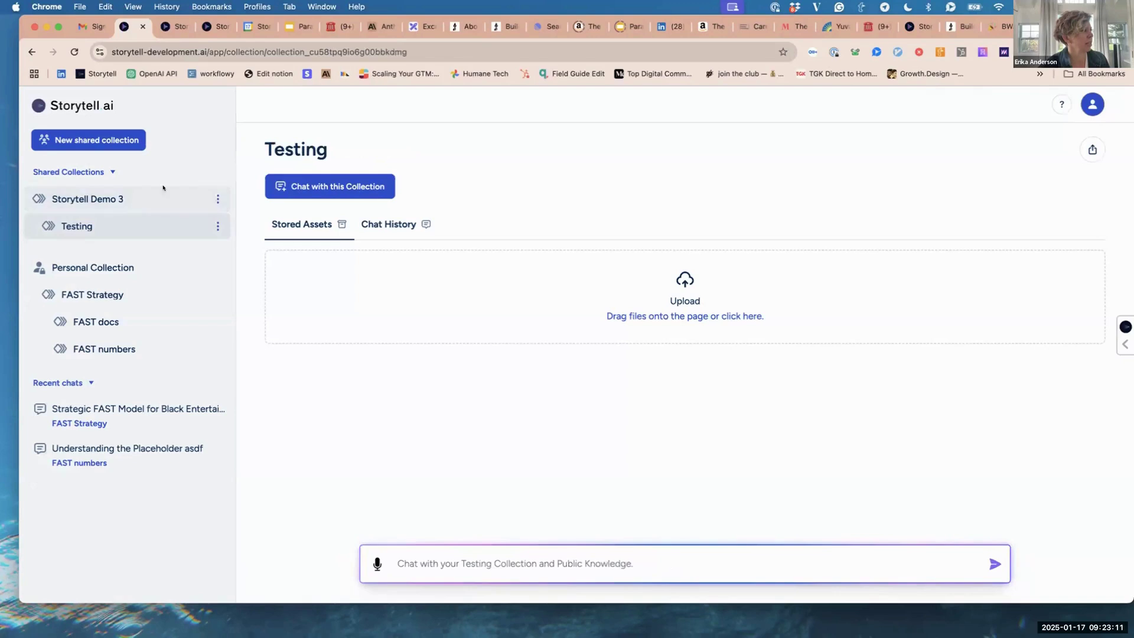
pyautogui.click(147, 218)
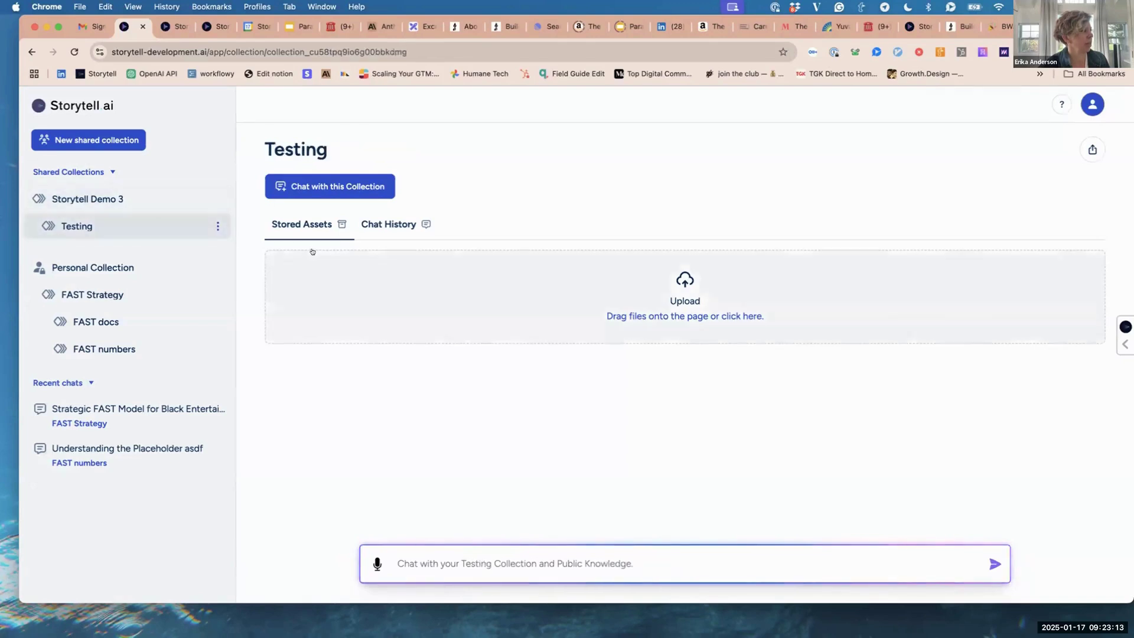
pyautogui.click(375, 231)
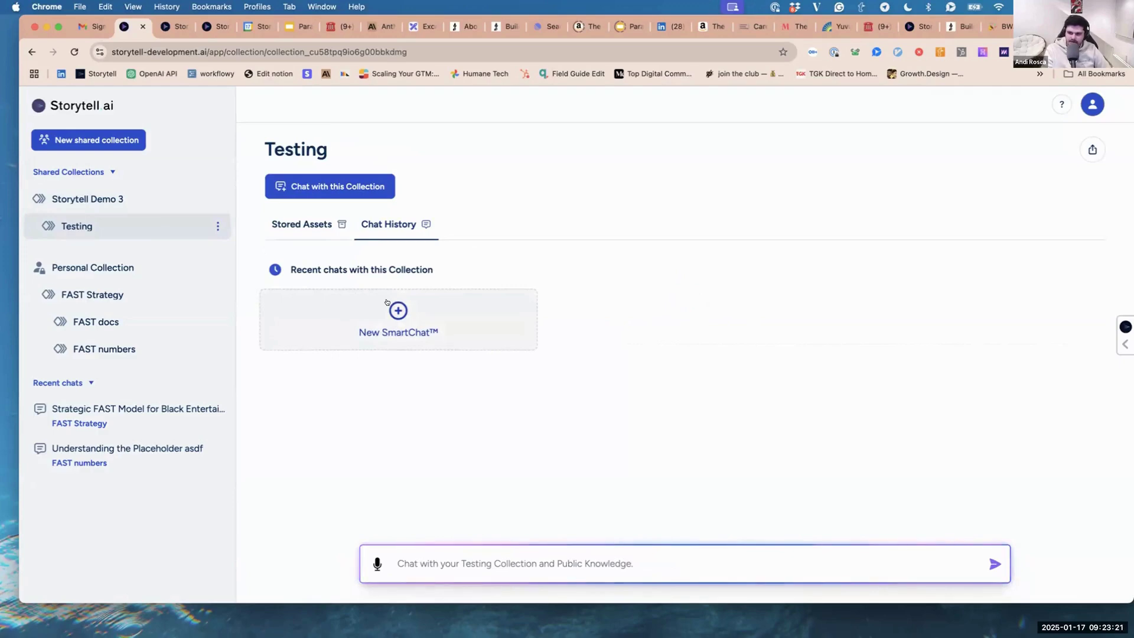
pyautogui.click(387, 303)
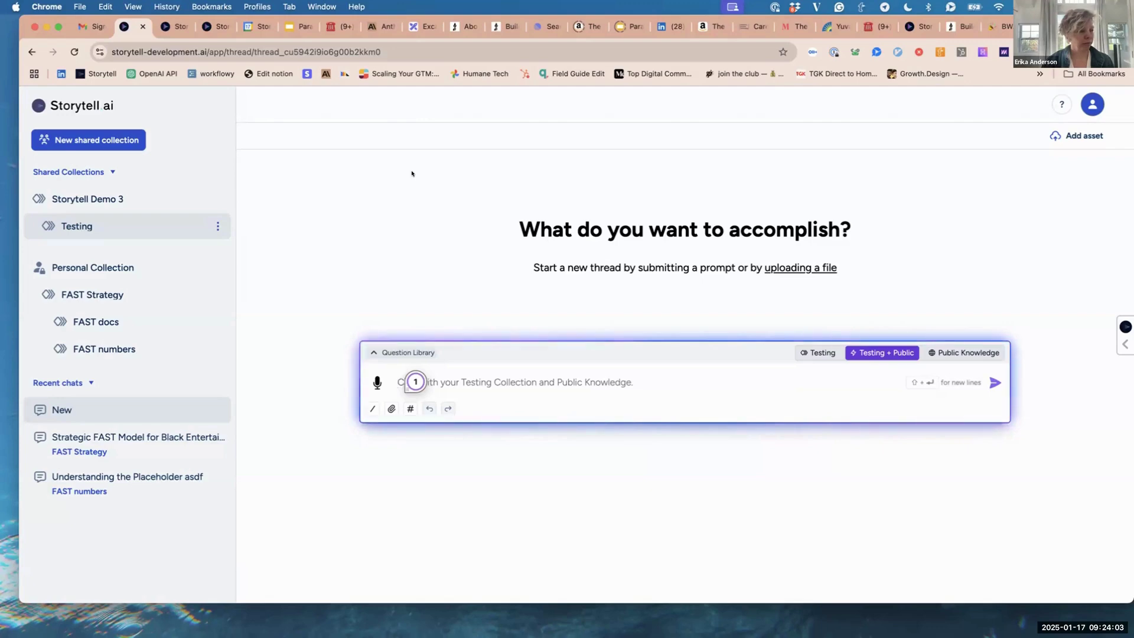
# Ask the Testing chat what a colleague is asking, then open Storytell Demo 3.
pyautogui.write('show me ')
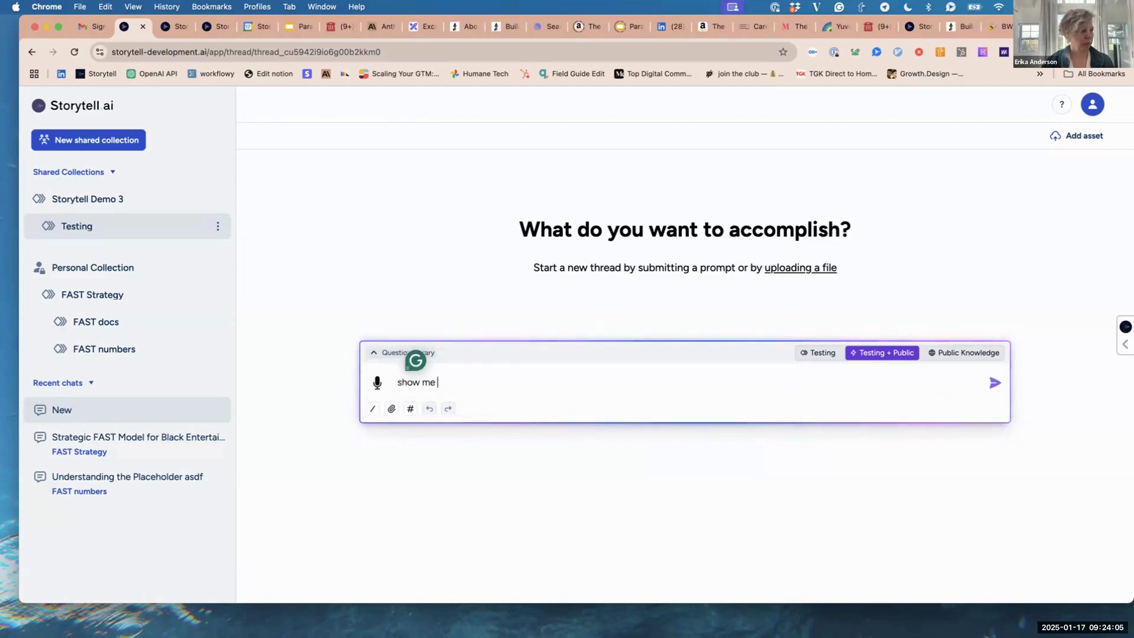
pyautogui.write('what graeme')
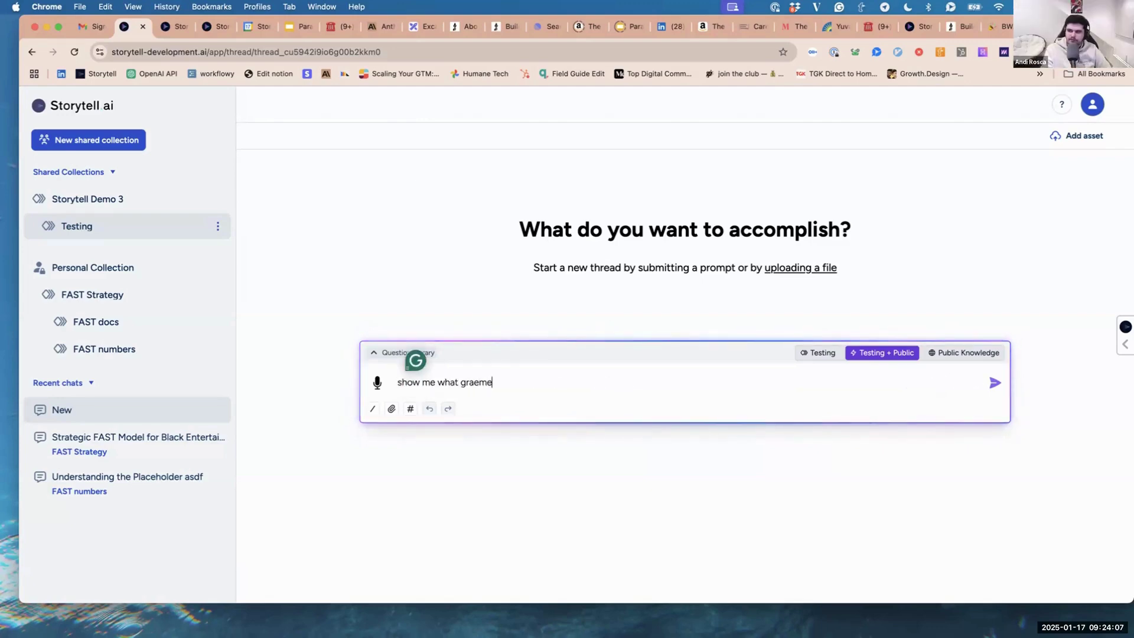
pyautogui.write(' is asking')
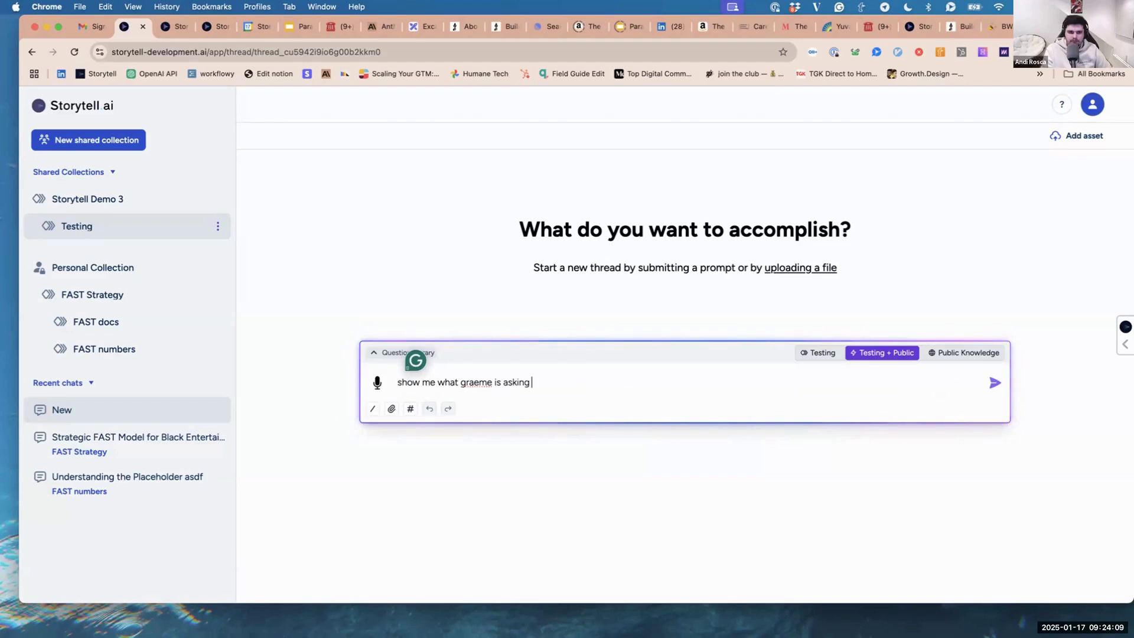
pyautogui.press('Return')
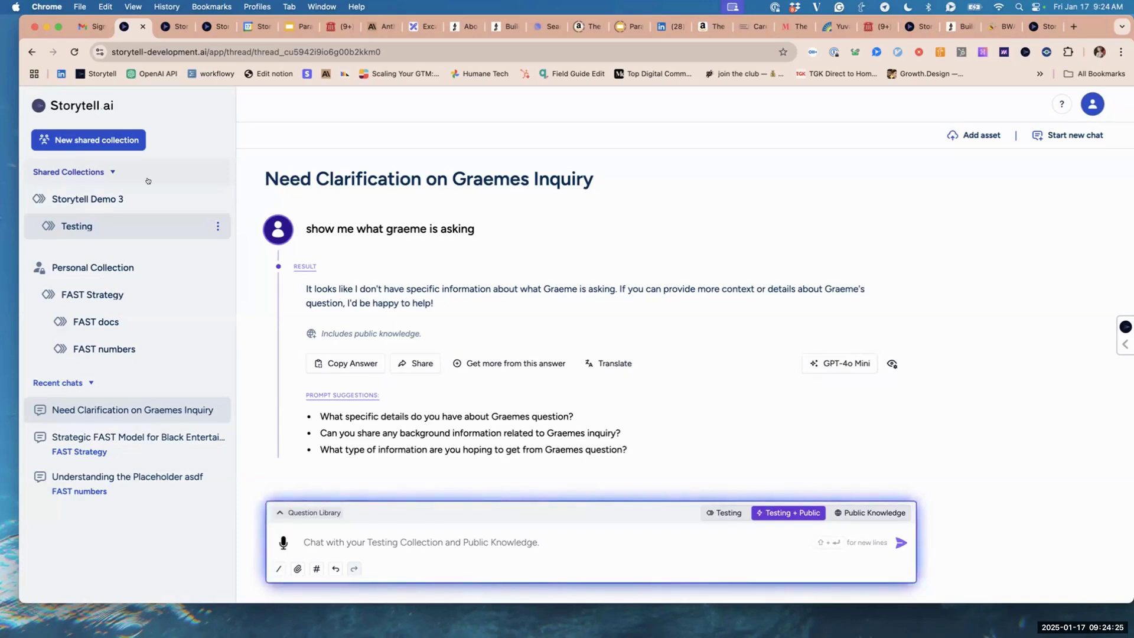
pyautogui.click(122, 198)
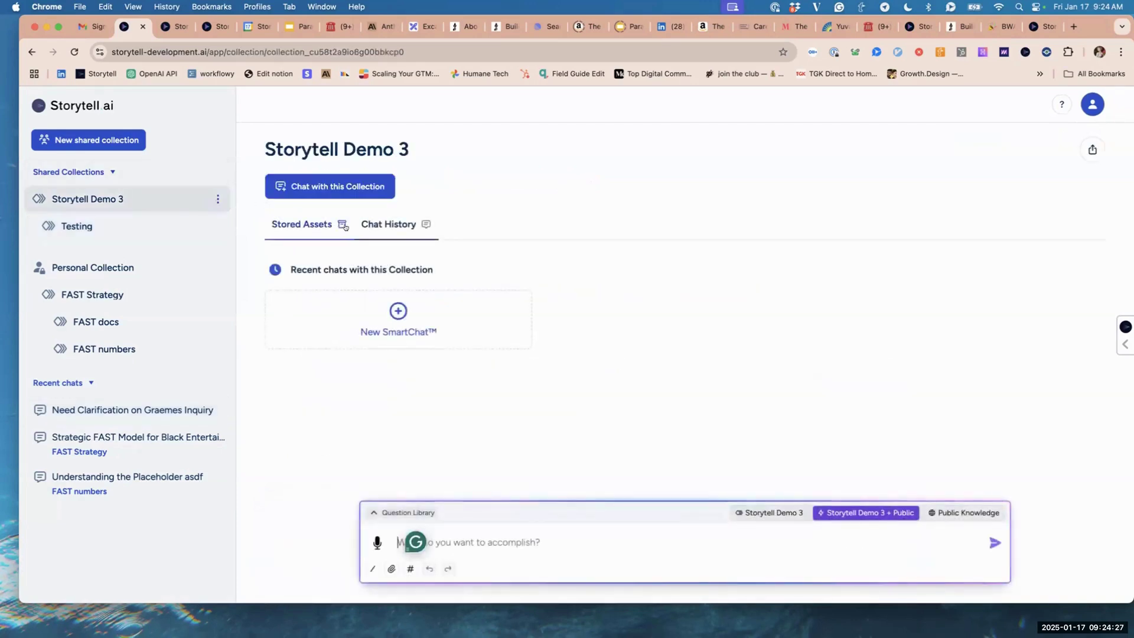
# From Stored Assets, run the Question Library's Quick summary prompt on the Bitcoin whitepaper.
pyautogui.click(309, 222)
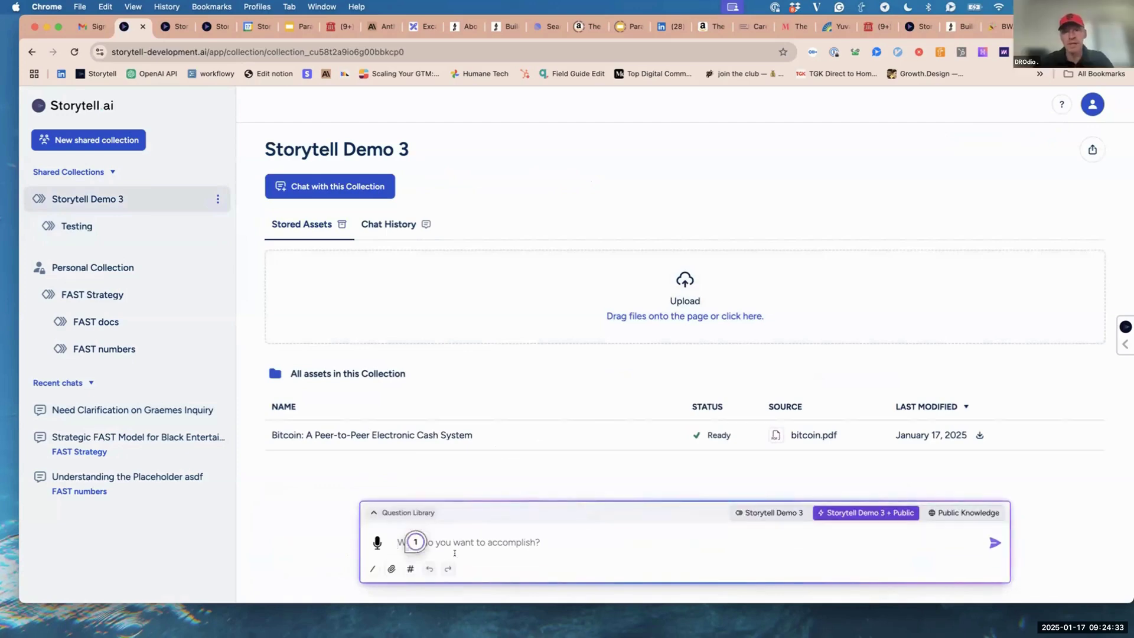
pyautogui.click(405, 512)
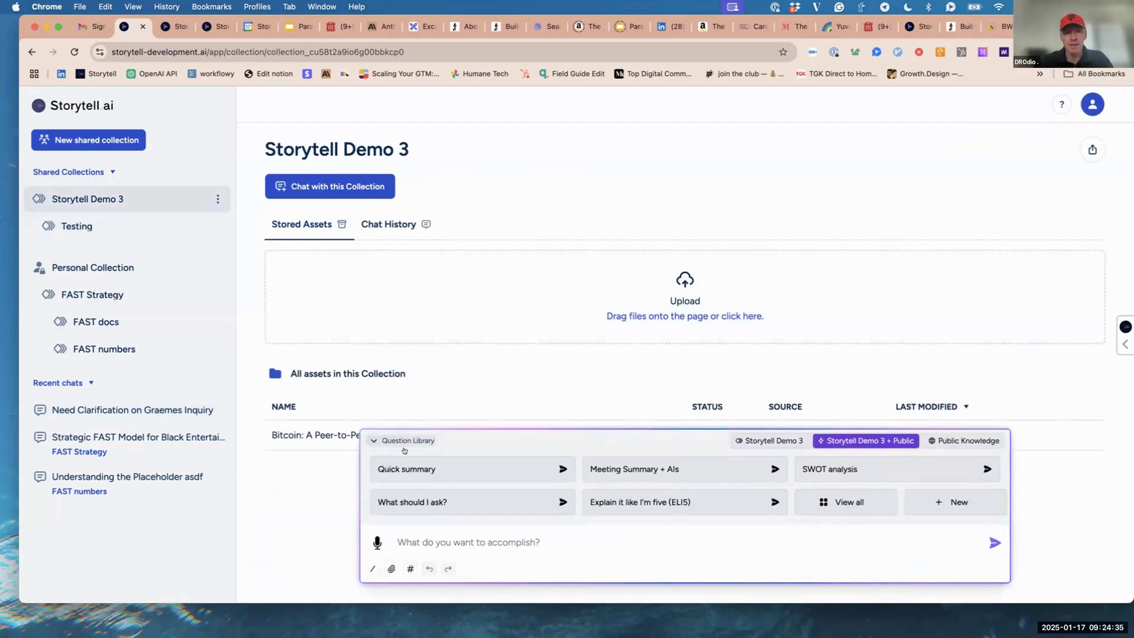
pyautogui.click(402, 466)
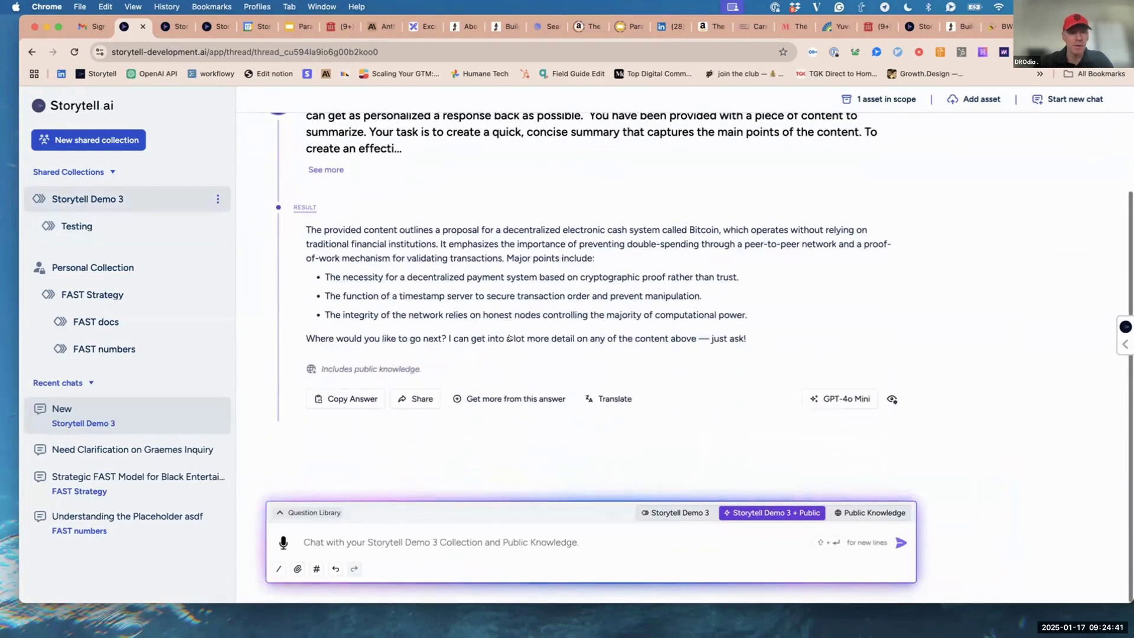
# Scroll through the Bitcoin summary and the 'Is Bitcoin important?' follow-up answer.
pyautogui.scroll(2, 530, 188)
pyautogui.scroll(1, 531, 188)
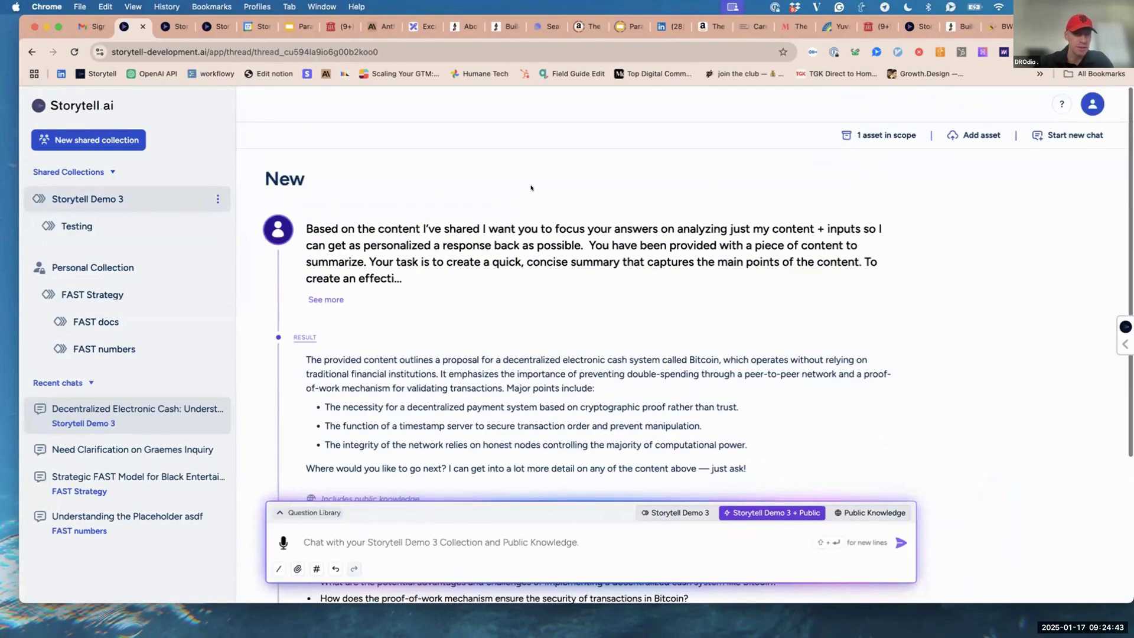
pyautogui.scroll(-4, 531, 187)
pyautogui.scroll(5, 530, 185)
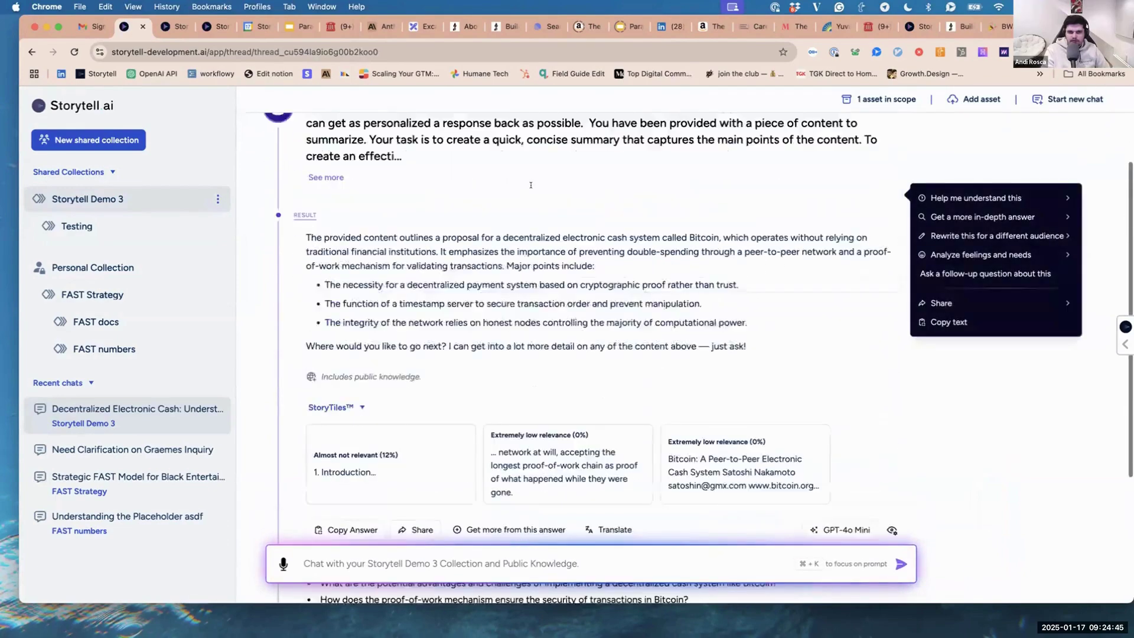
pyautogui.scroll(-3, 509, 308)
pyautogui.scroll(-5, 509, 308)
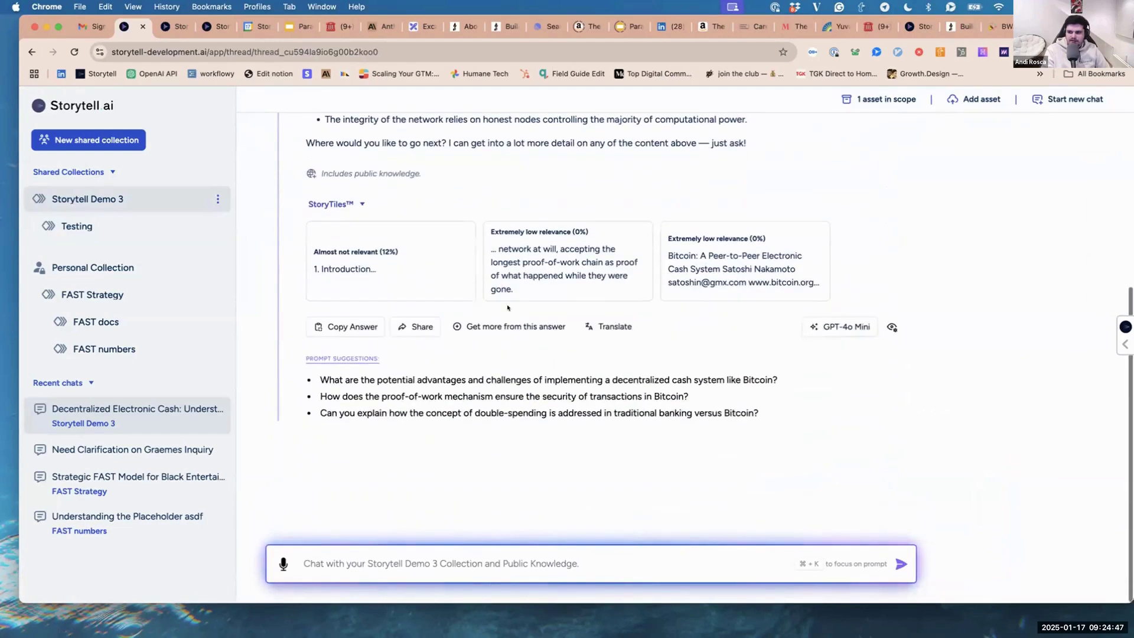
pyautogui.scroll(3, 508, 307)
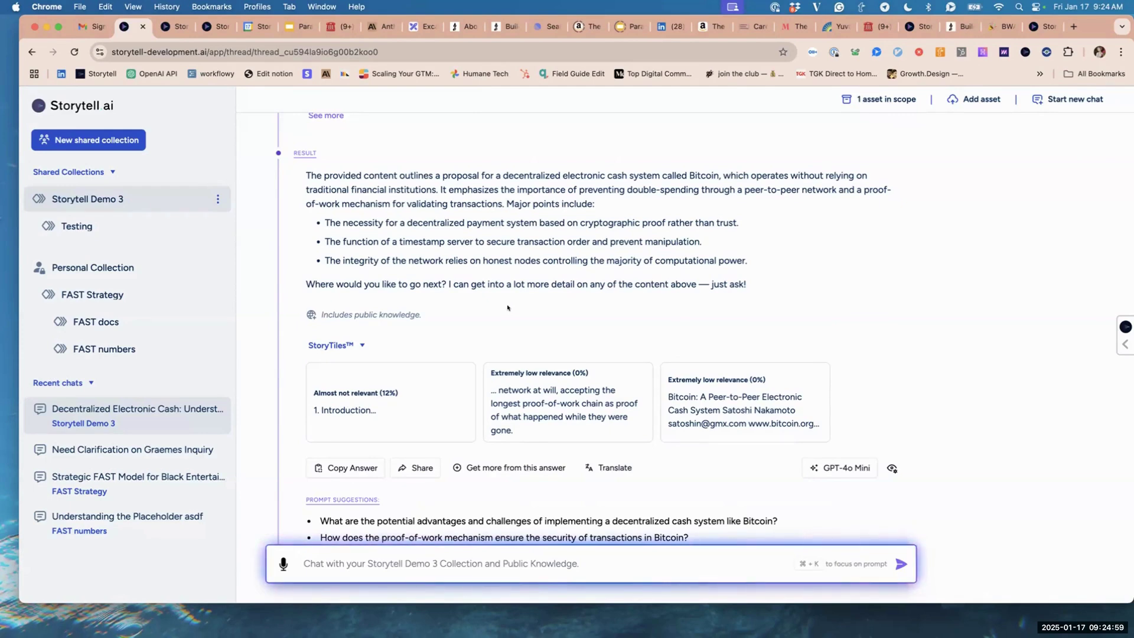
pyautogui.scroll(-5, 508, 307)
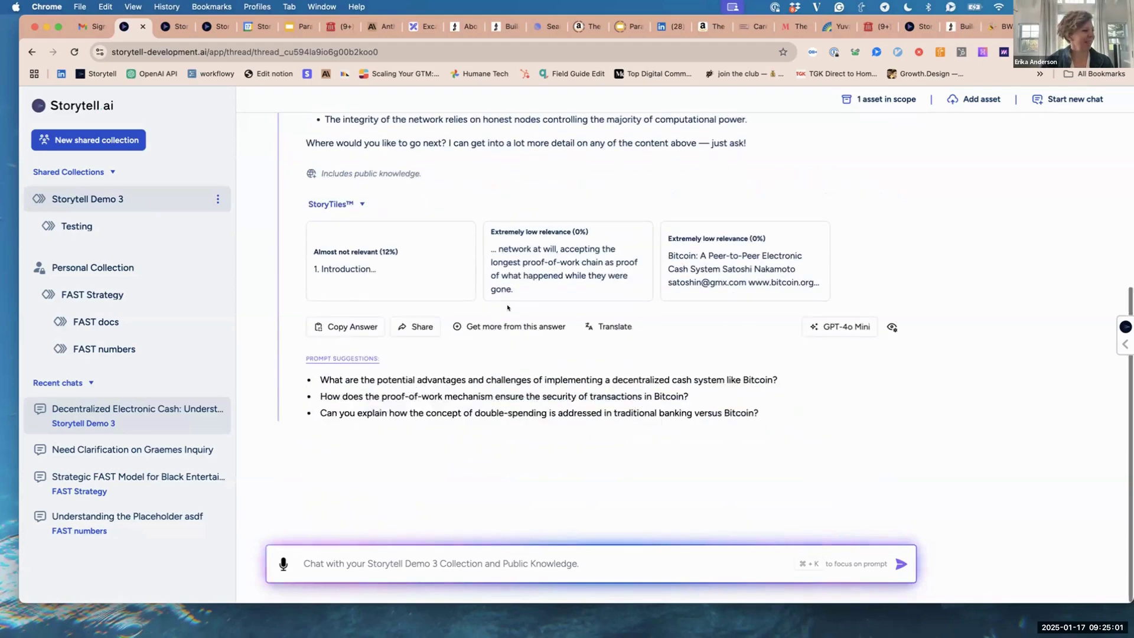
pyautogui.scroll(7, 507, 307)
pyautogui.scroll(3, 507, 307)
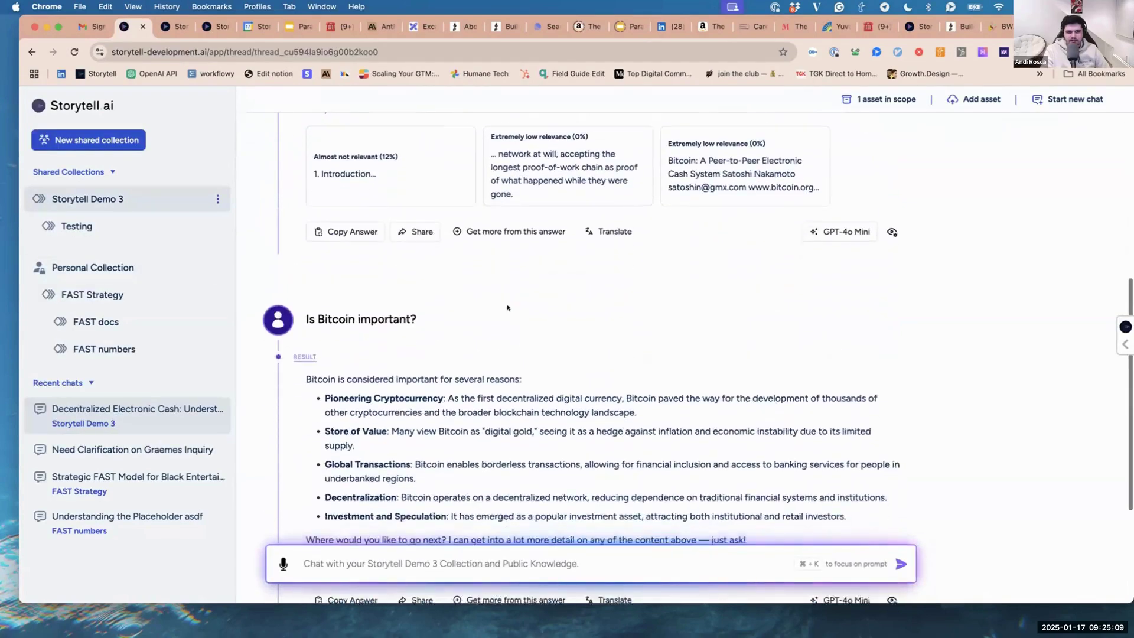
# On the Investment and Speculation point, choose Get a more in-depth answer > Find similar content.
pyautogui.click(507, 307)
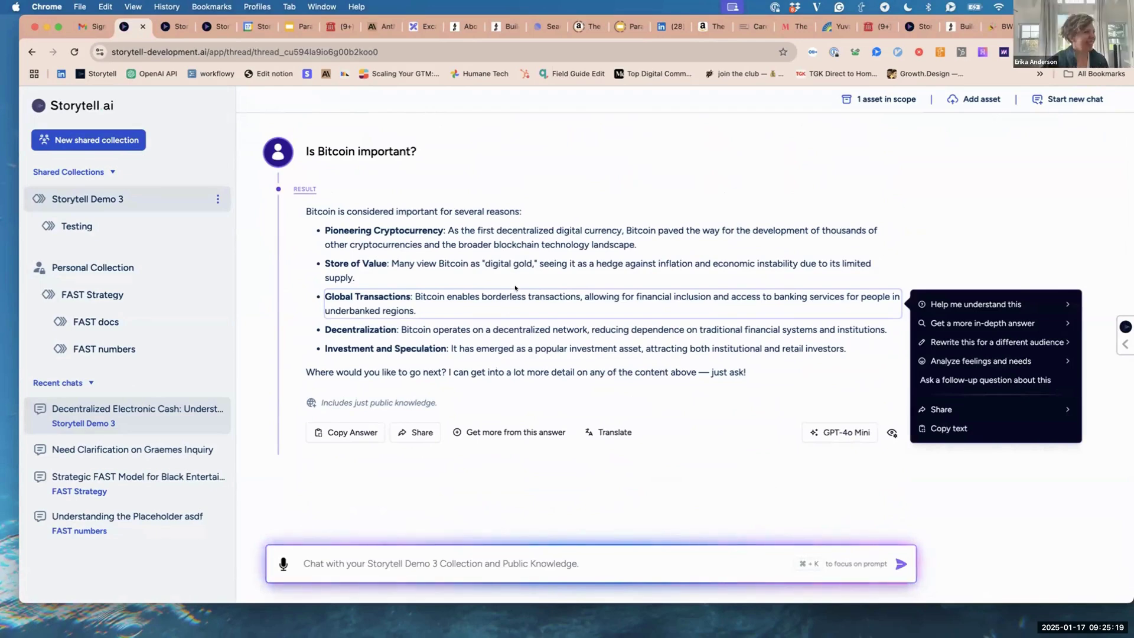
pyautogui.scroll(5, 511, 298)
pyautogui.scroll(-5, 516, 287)
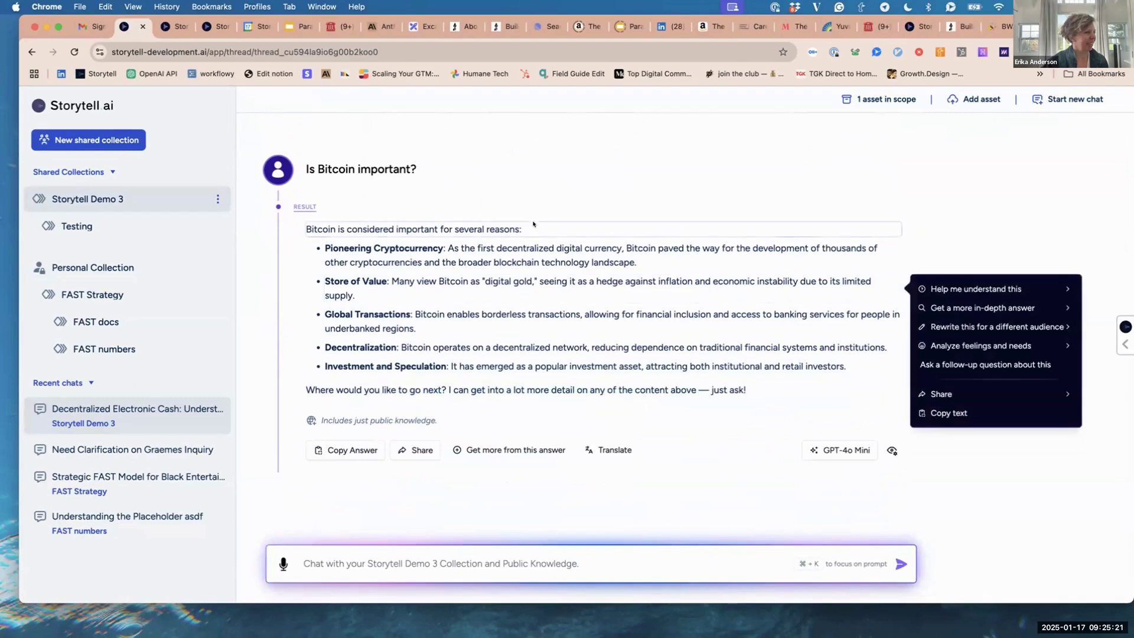
pyautogui.moveTo(535, 269)
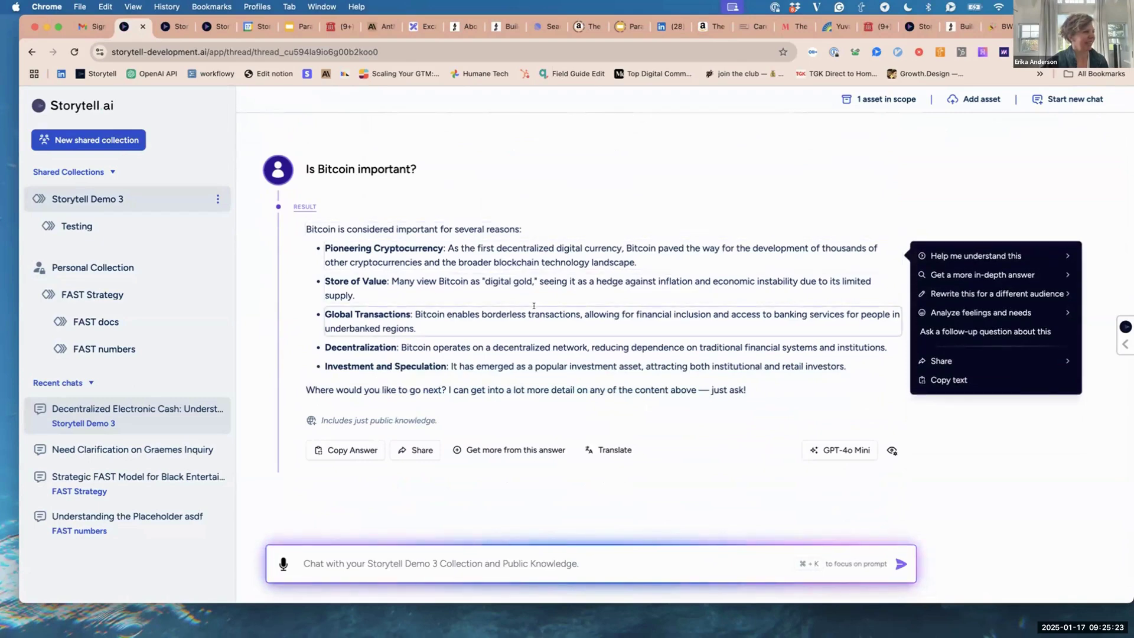
pyautogui.moveTo(534, 305)
pyautogui.moveTo(596, 366)
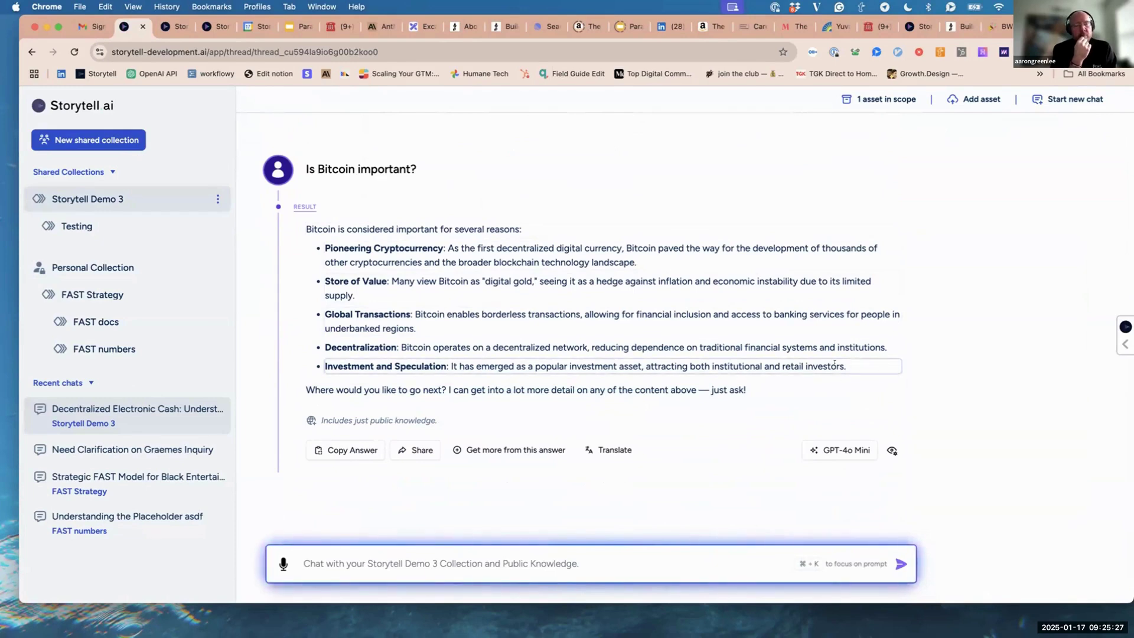
pyautogui.moveTo(939, 390)
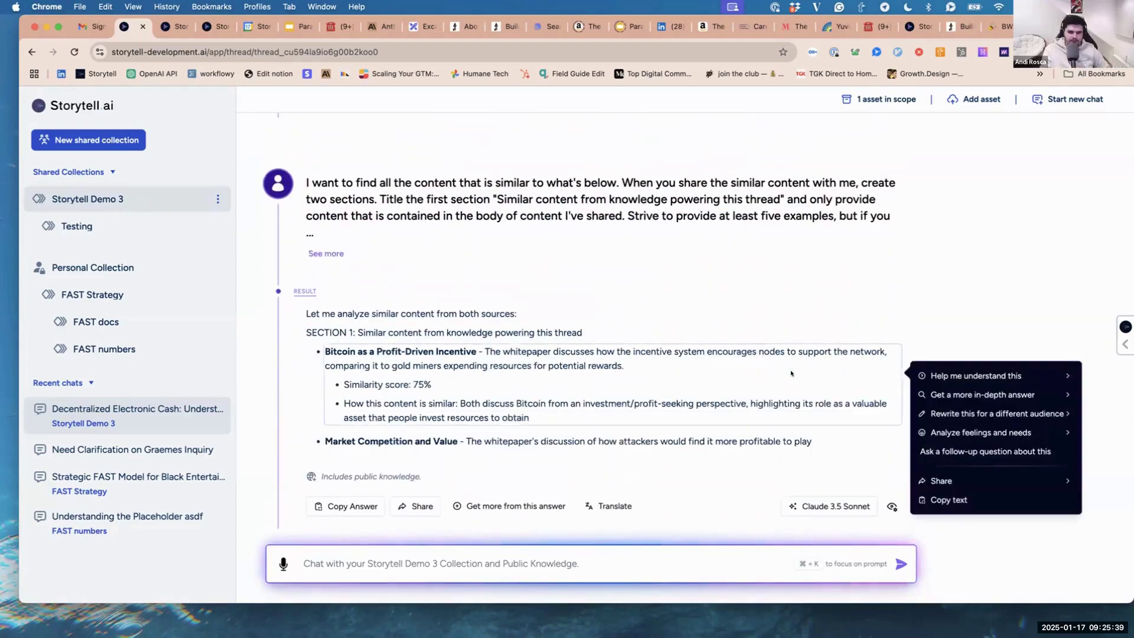
pyautogui.scroll(10, 791, 374)
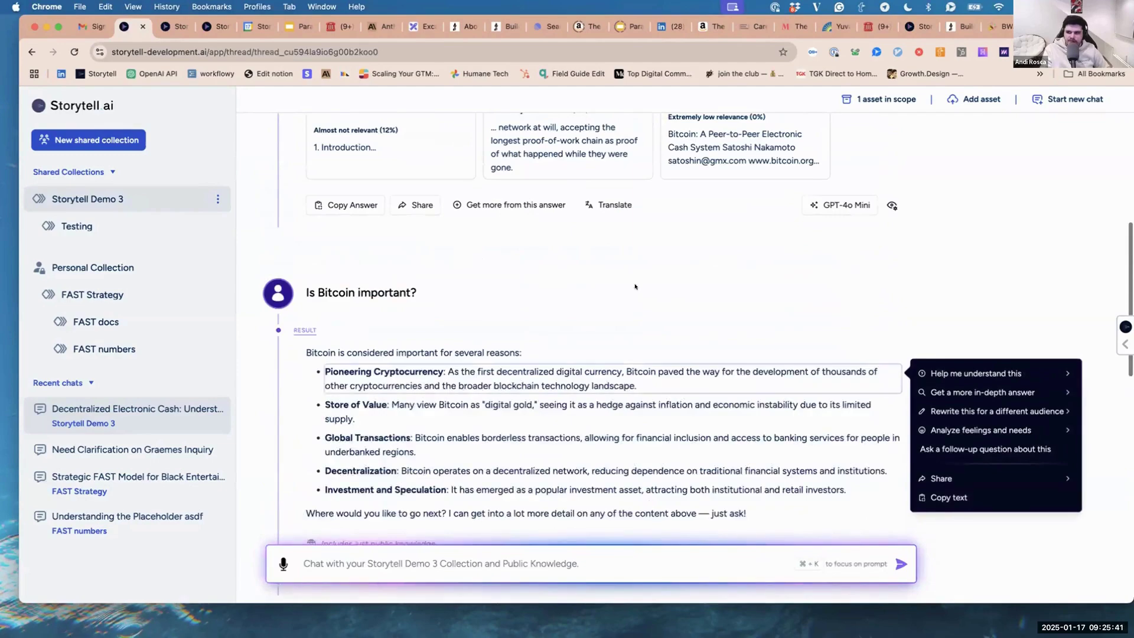
pyautogui.scroll(15, 627, 283)
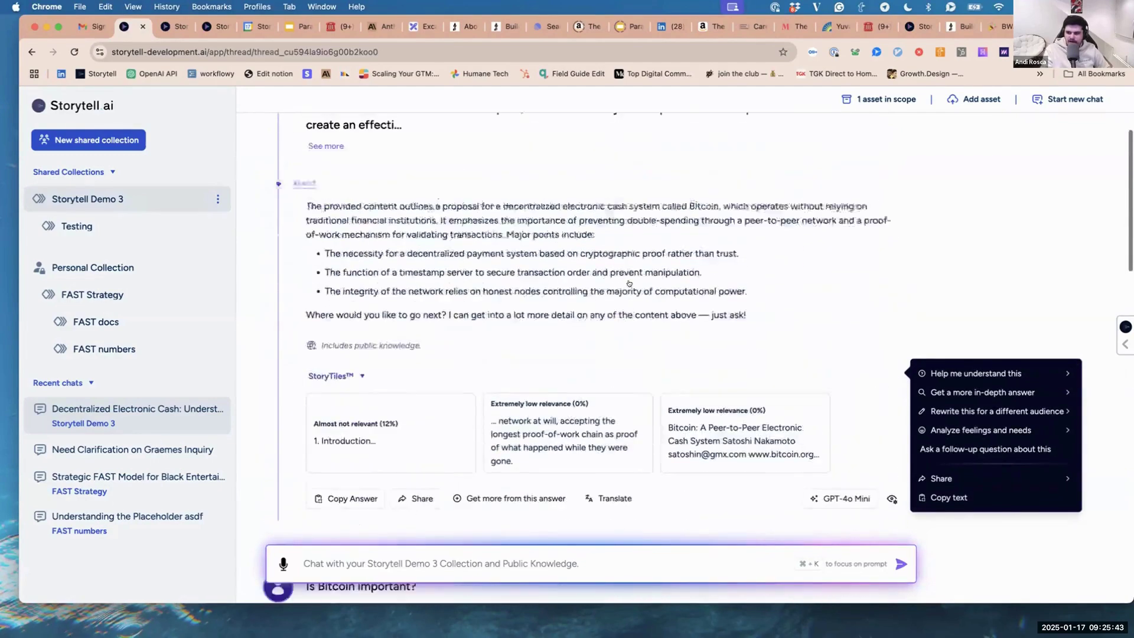
pyautogui.scroll(-20, 627, 283)
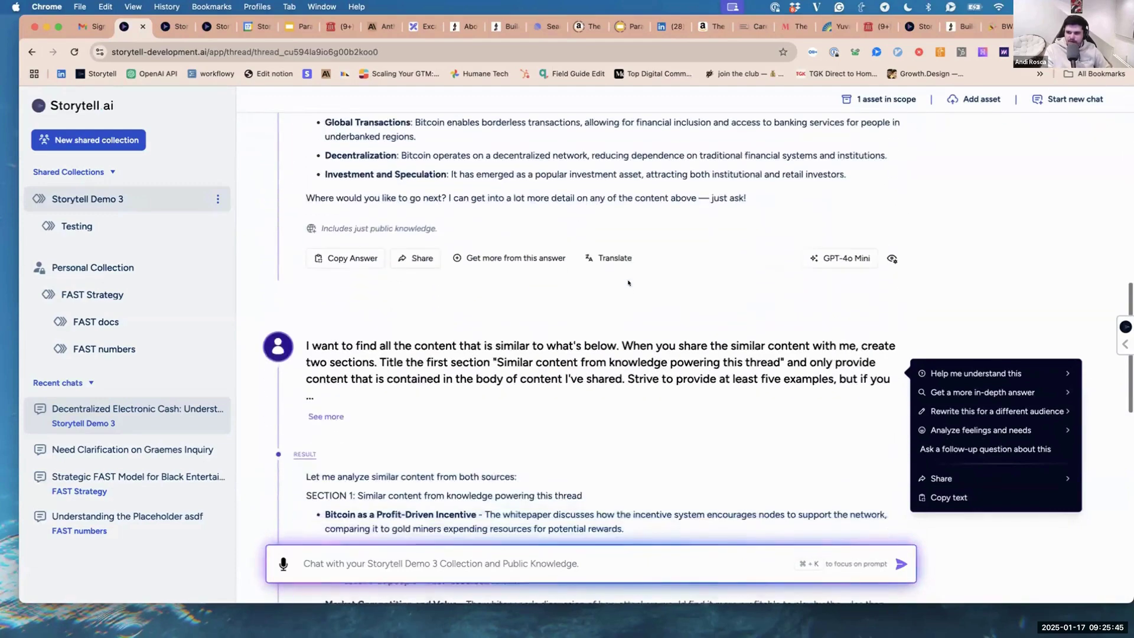
pyautogui.scroll(-15, 628, 283)
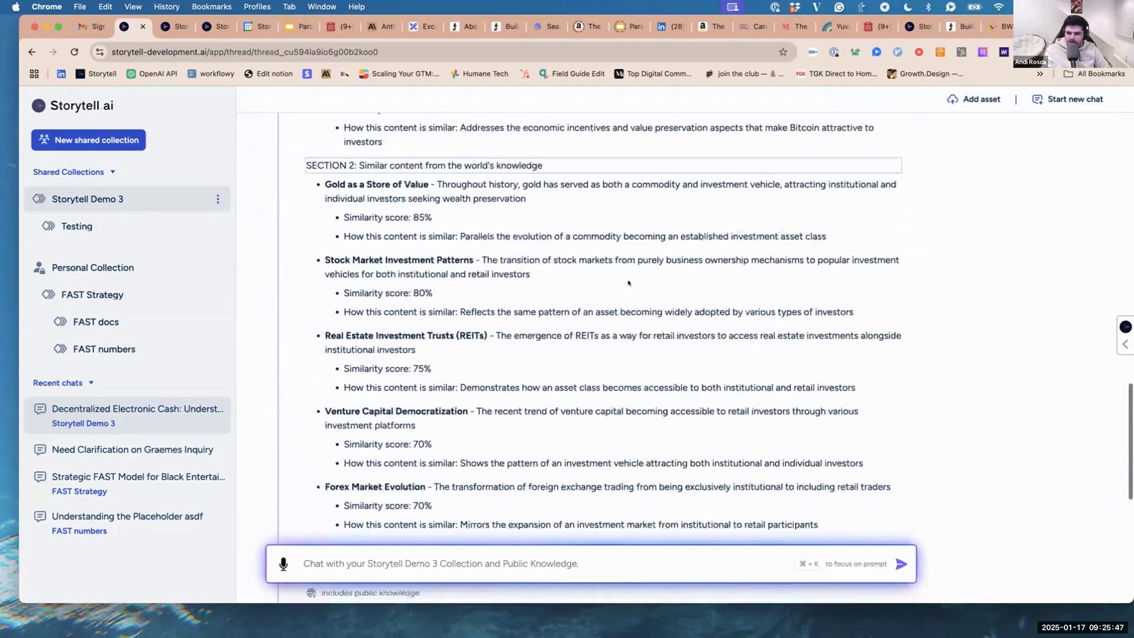
pyautogui.scroll(-4, 627, 283)
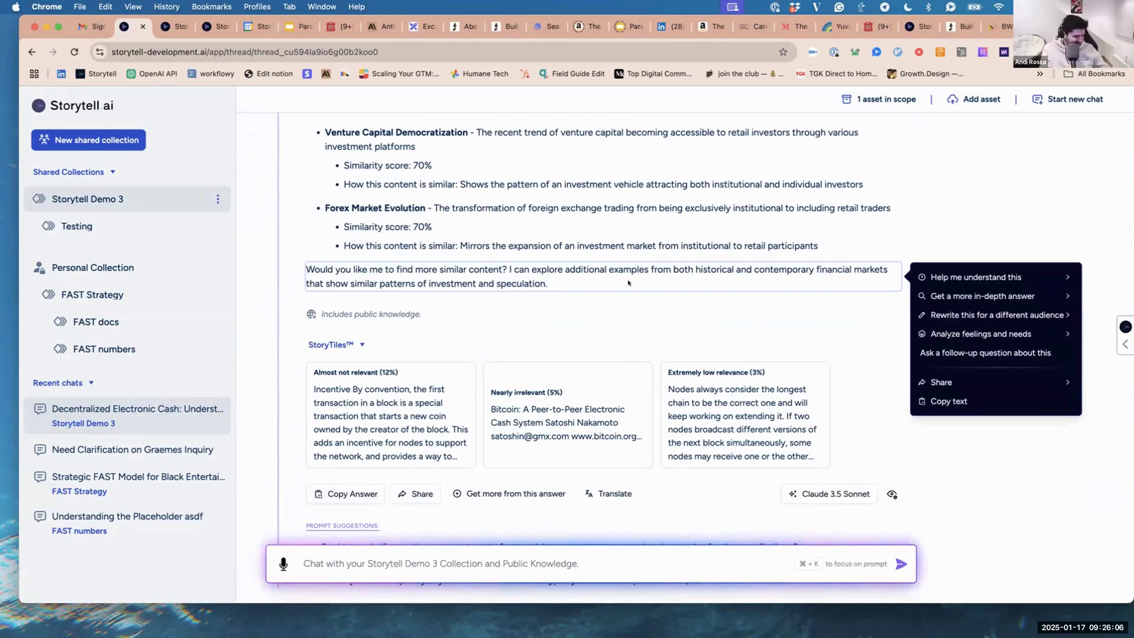
pyautogui.scroll(10, 628, 283)
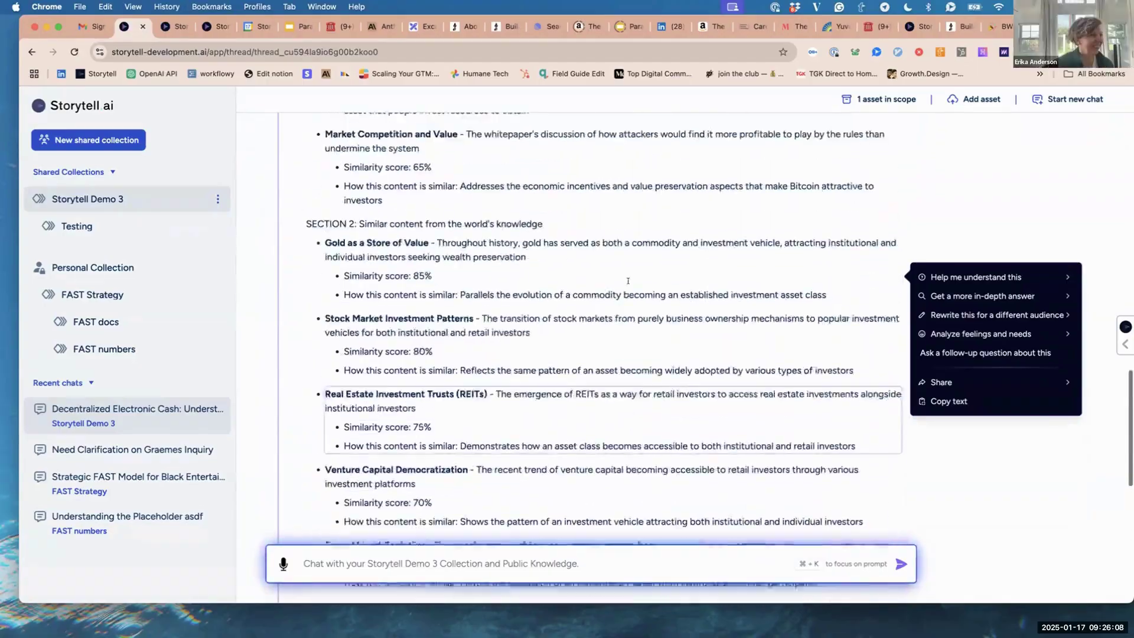